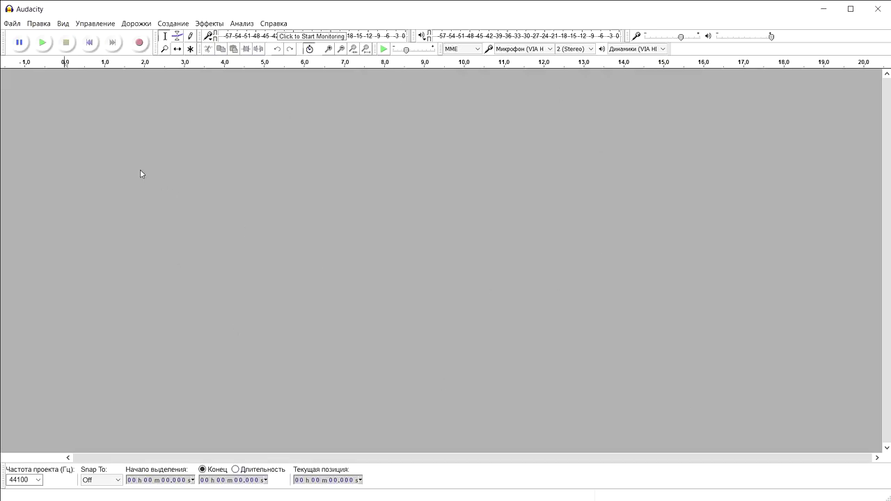
Step: Open the sound file "Запись ДО.mp3" from the "Урок по обработке звука" folder
left_click(13, 23)
left_click(28, 48)
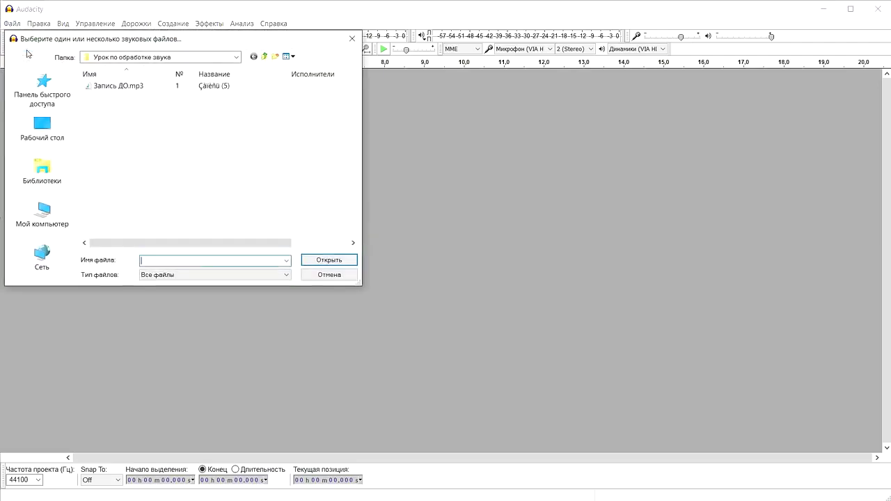
left_click(118, 86)
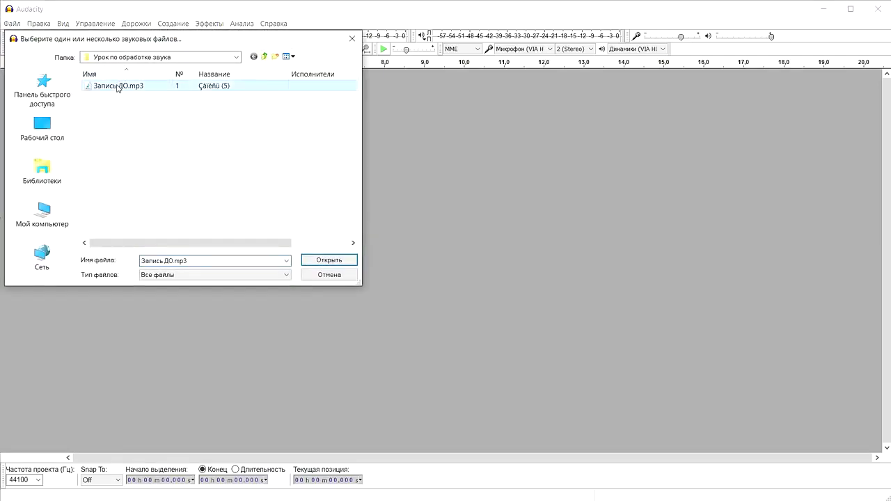
left_click(329, 260)
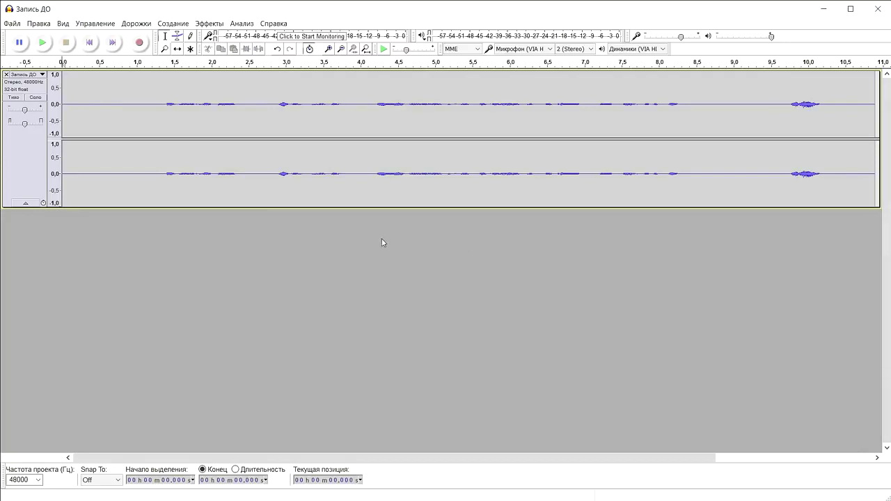
Step: Examine the recording's waveform along the timeline at several zoom levels, ending with the whole clip in view
left_click(342, 50)
left_click(342, 50)
left_click(342, 51)
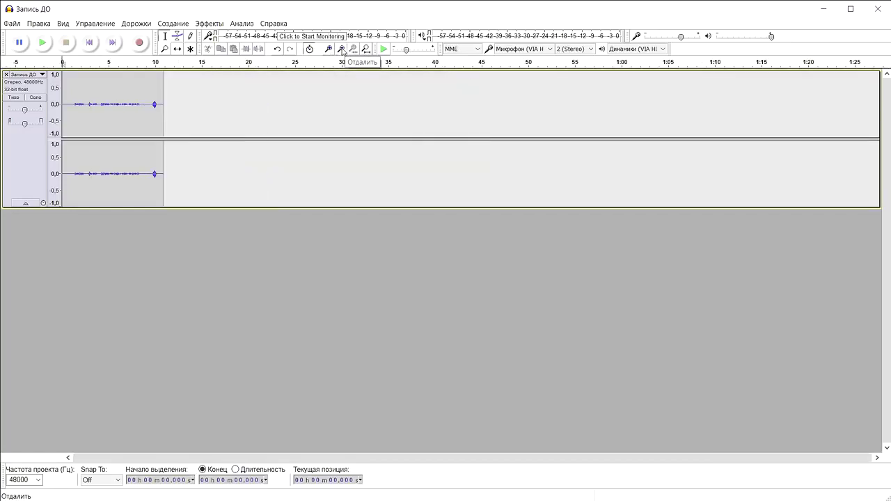
left_click(329, 50)
left_click(329, 49)
left_click(329, 49)
left_click(330, 49)
left_click(329, 50)
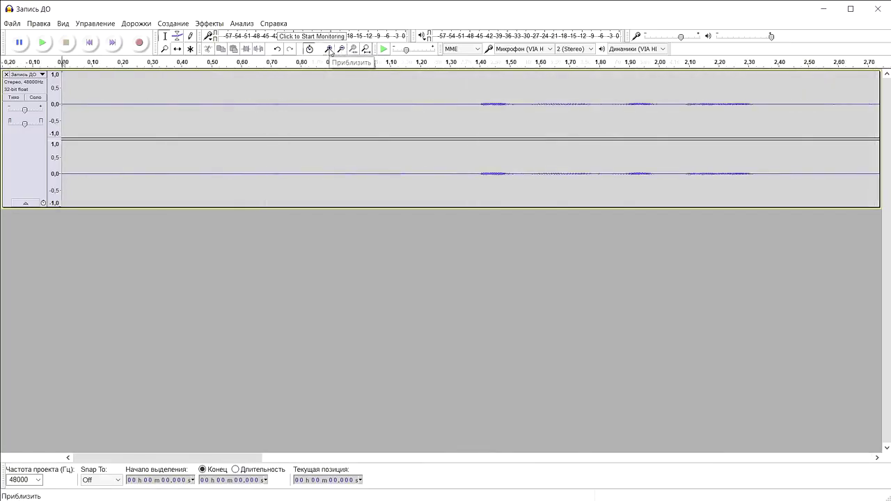
left_click(329, 49)
left_click_drag(82, 456, 216, 453)
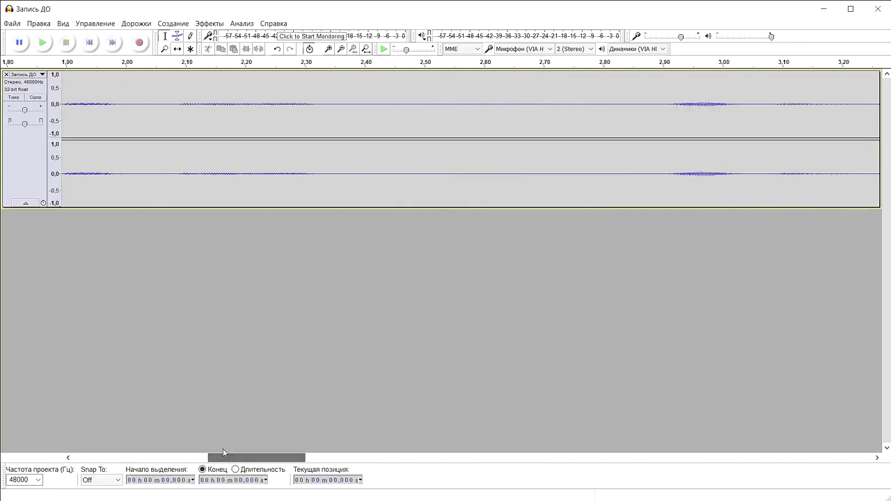
left_click(340, 48)
left_click(341, 48)
left_click(341, 49)
left_click(340, 48)
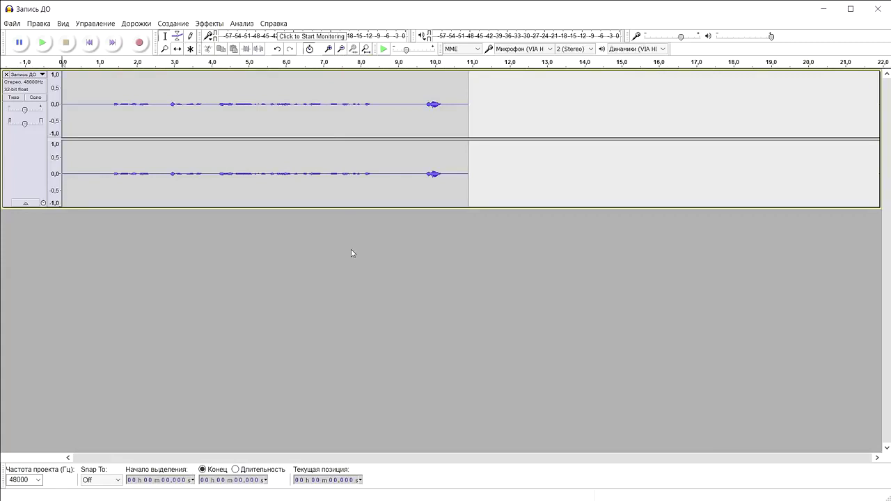
Step: Listen to the unprocessed recording from the start, pausing and resuming playback partway
left_click(48, 43)
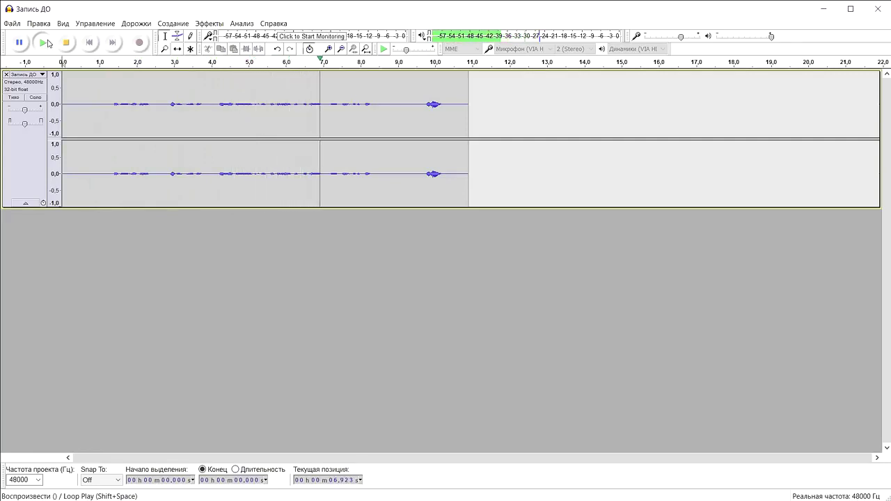
left_click(20, 44)
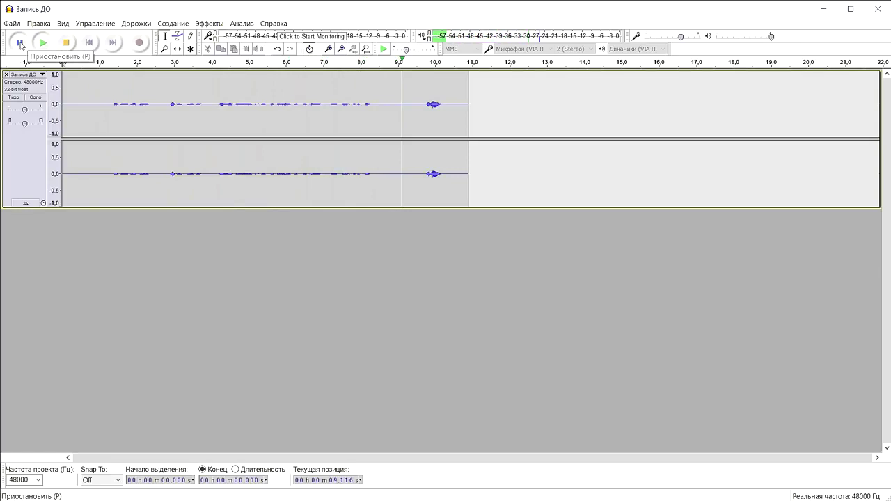
left_click(20, 44)
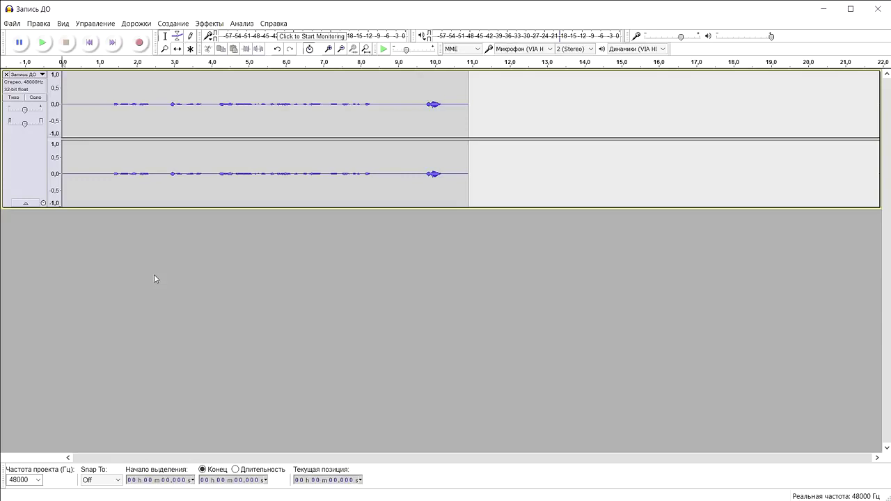
Step: Normalize the whole track to a maximum amplitude of -5 dB with DC offset removal, and play it back
left_click(211, 24)
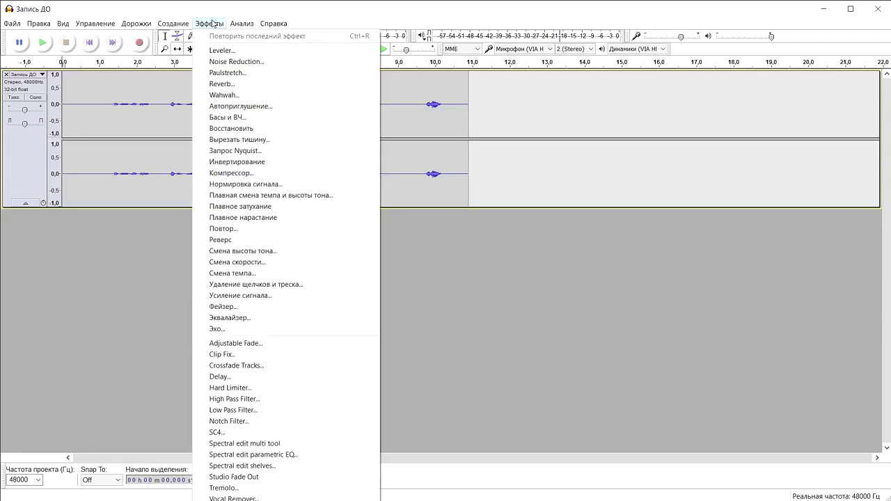
left_click(238, 184)
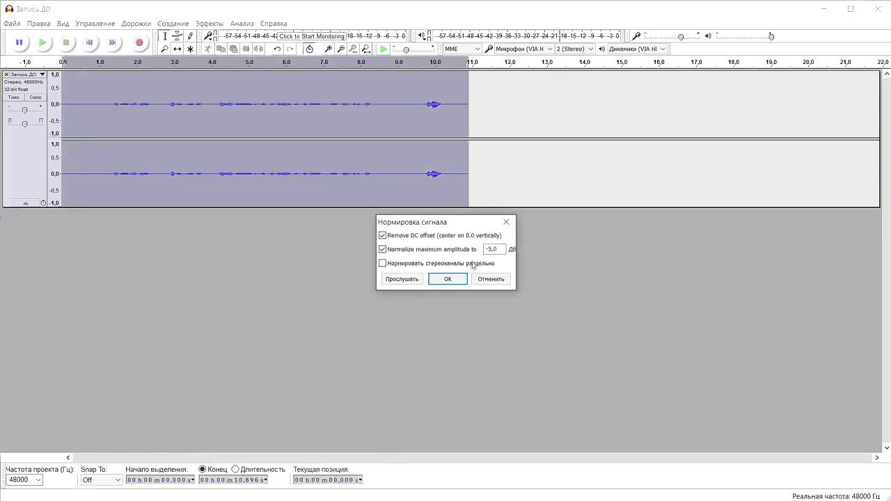
double_click(499, 248)
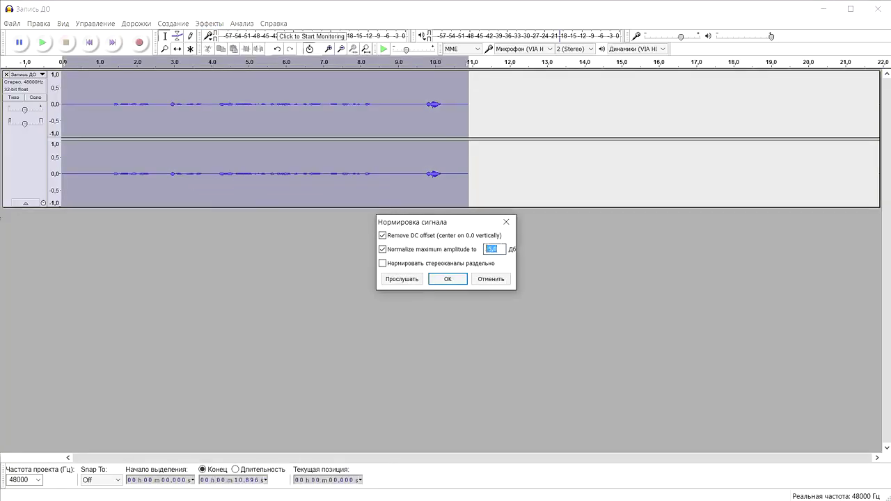
left_click(492, 250)
key("BackSpace")
type("1")
key("BackSpace")
type("5")
left_click(451, 279)
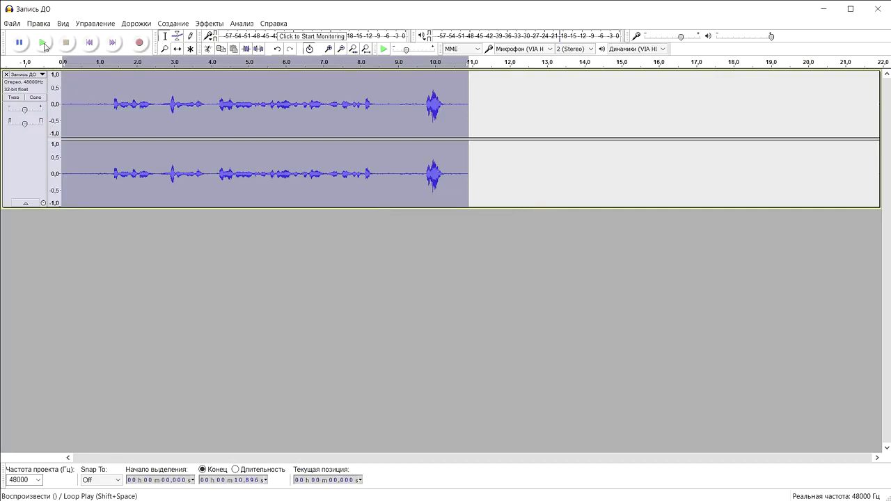
left_click(43, 43)
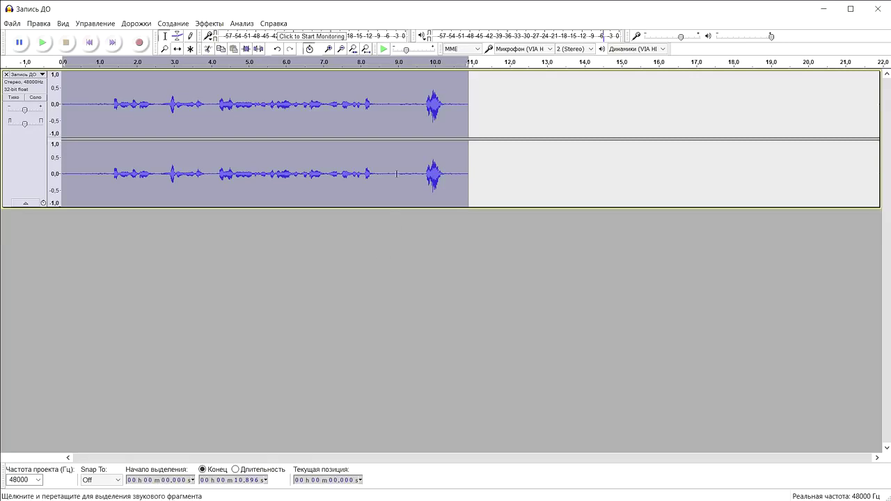
Step: Try deleting the loud burst between about 9.6 and 10.4 s, and undo the deletion
left_click_drag(422, 104, 449, 105)
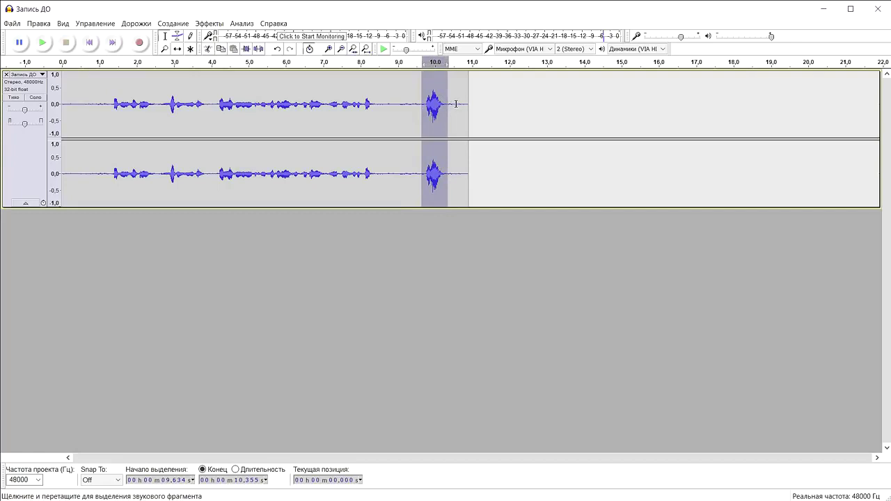
key("Delete")
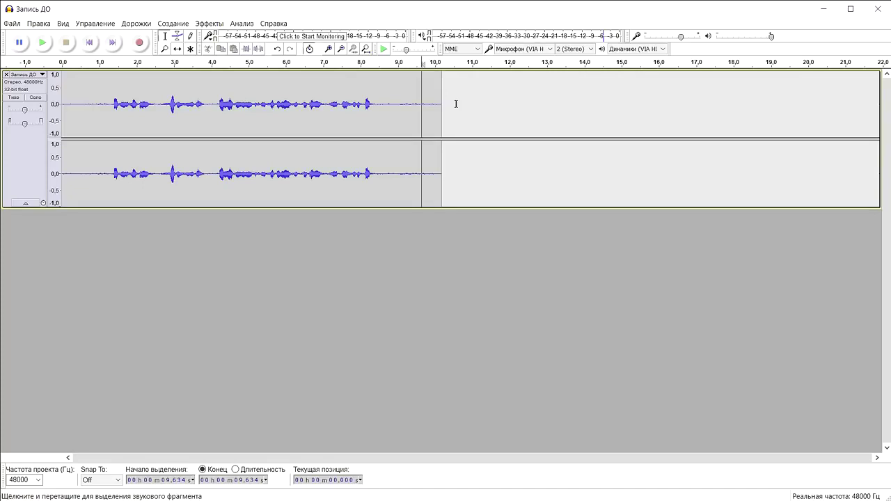
key("ctrl+z")
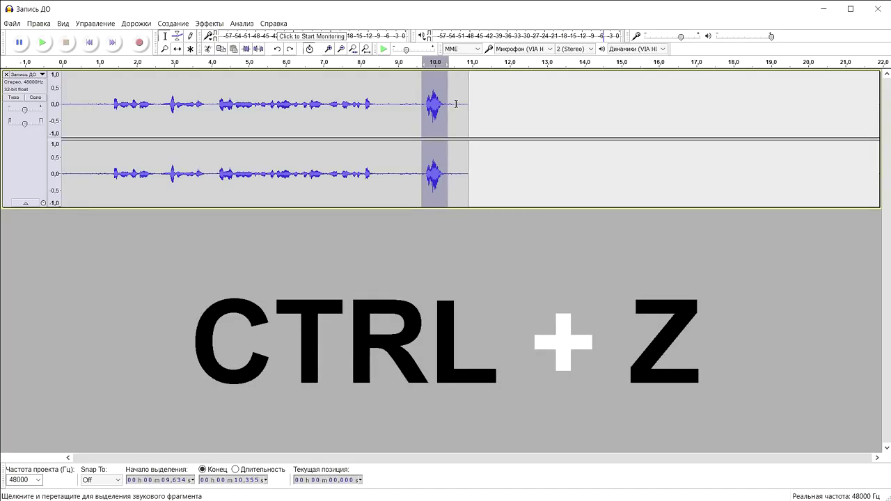
Step: Apply the Hard Limiter with a dB limit of -7.05 to the loud burst between about 9.6 and 10.4 s
left_click(383, 122)
left_click_drag(420, 104, 450, 100)
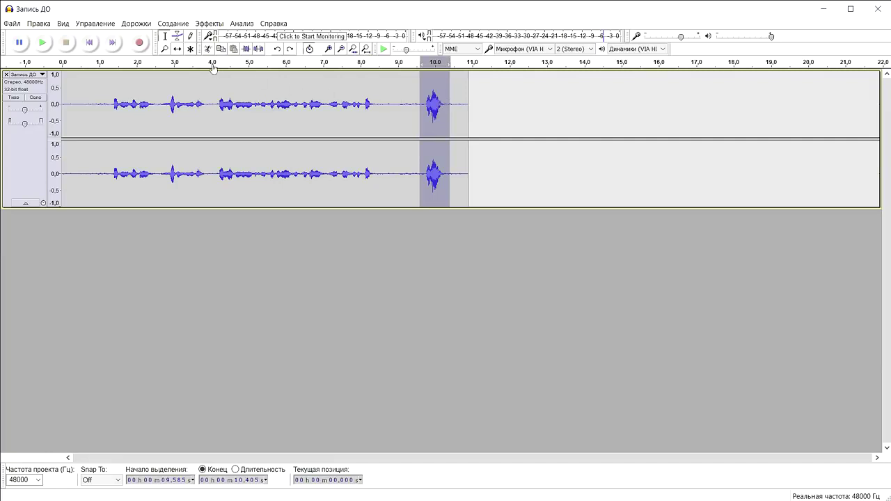
left_click(209, 24)
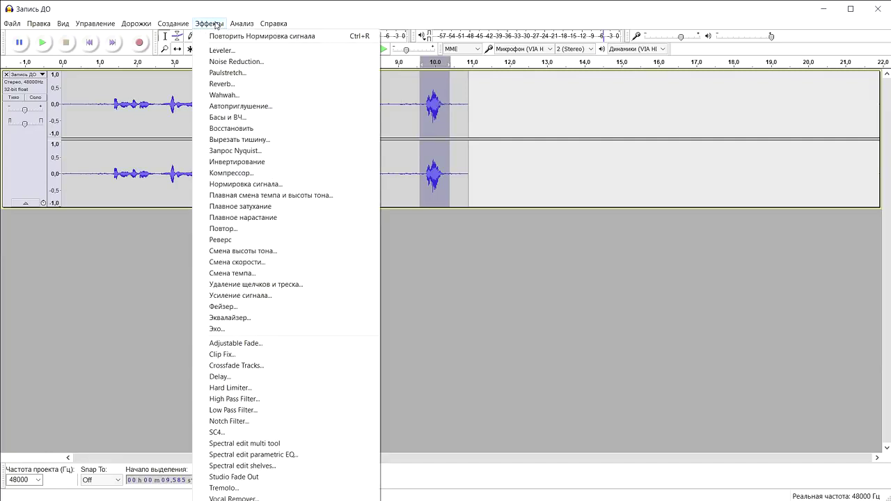
left_click(216, 388)
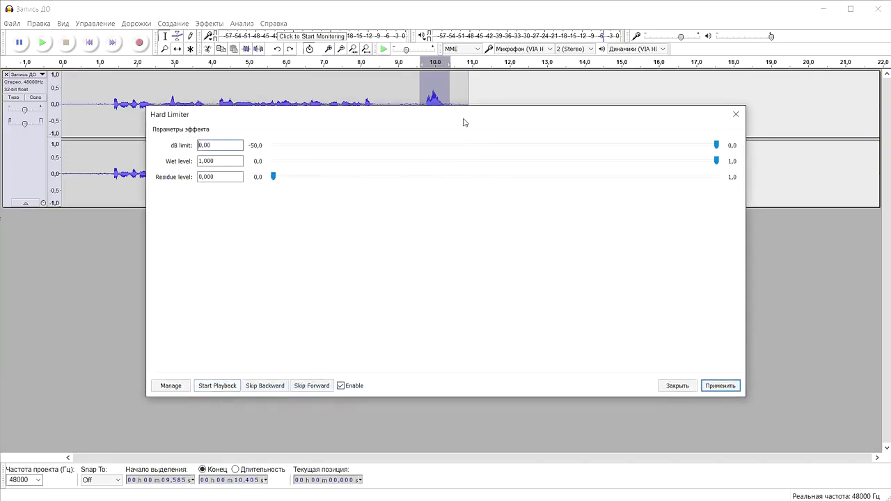
left_click_drag(459, 125, 452, 226)
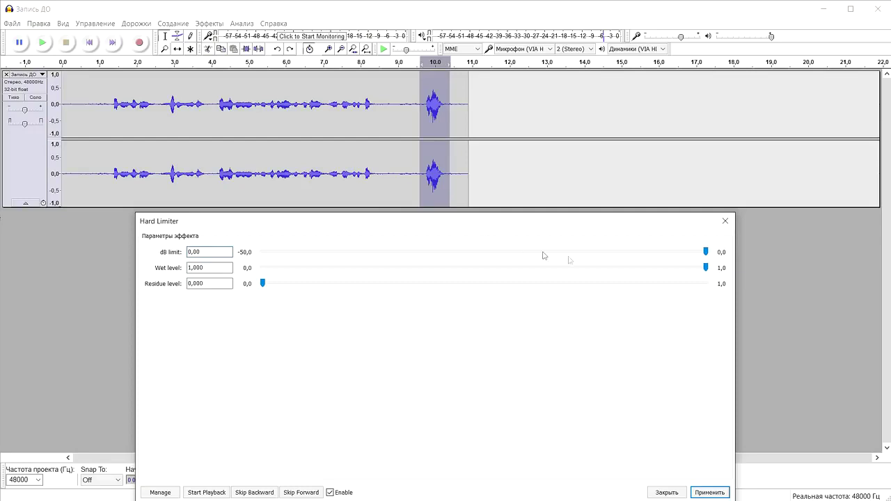
left_click_drag(705, 252, 643, 257)
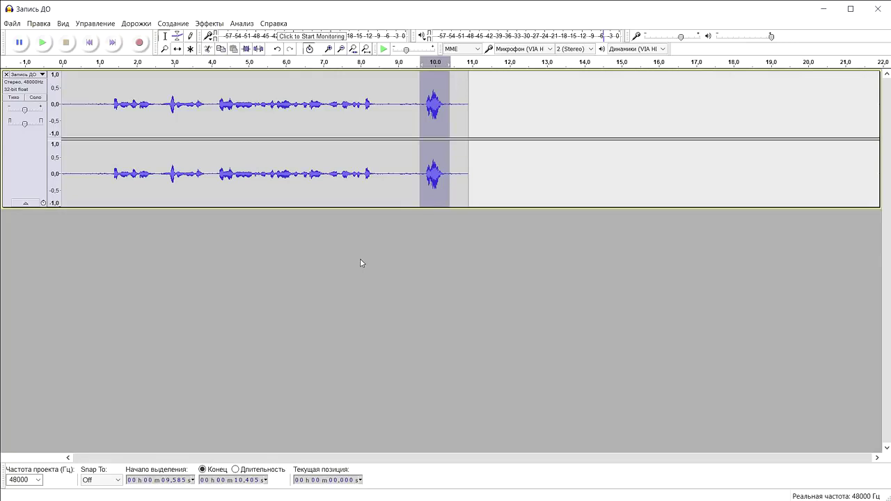
left_click(264, 157)
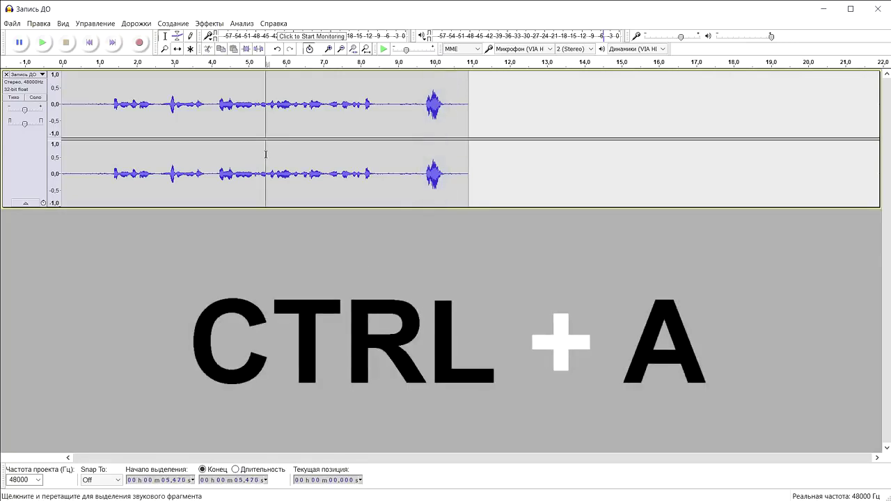
key("ctrl+a")
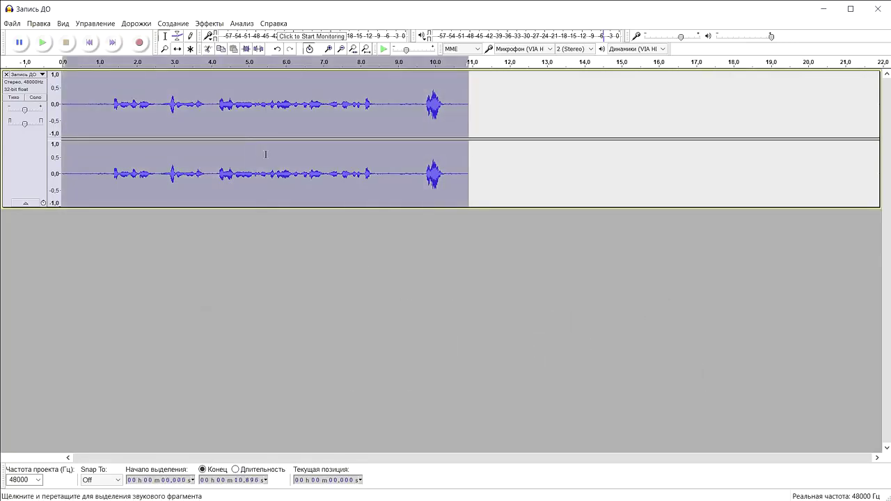
left_click(209, 23)
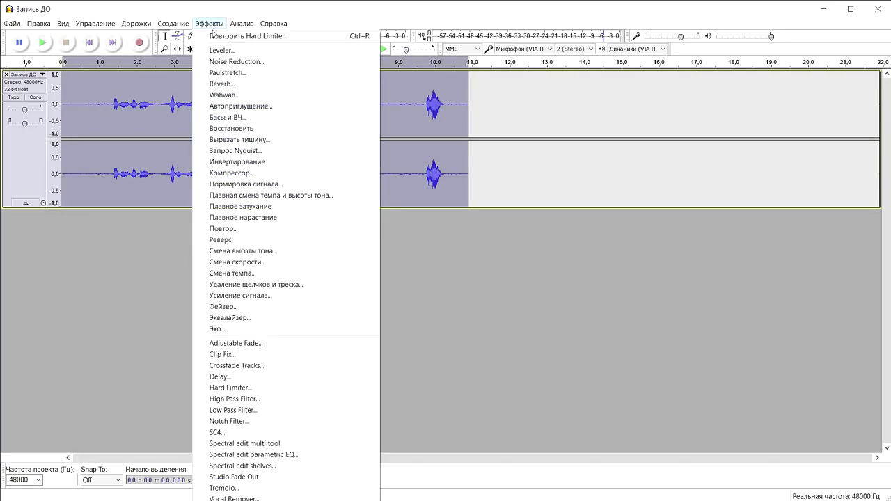
left_click(241, 388)
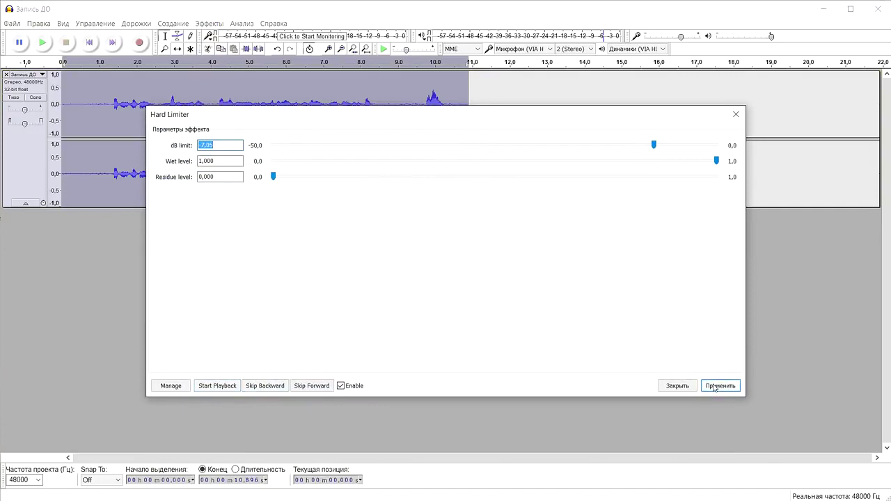
left_click(673, 386)
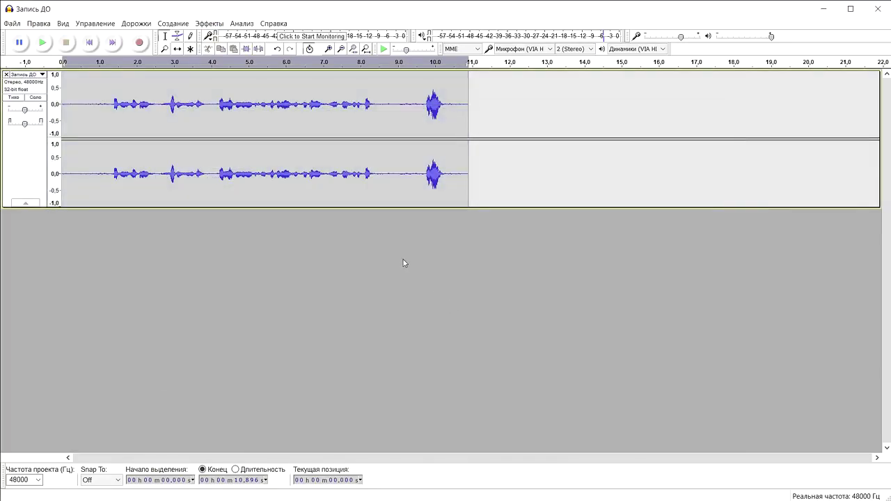
Step: Delete the loud burst between about 9.6 and 10.5 s, and normalize the remaining track to -5 dB
left_click_drag(420, 103, 453, 100)
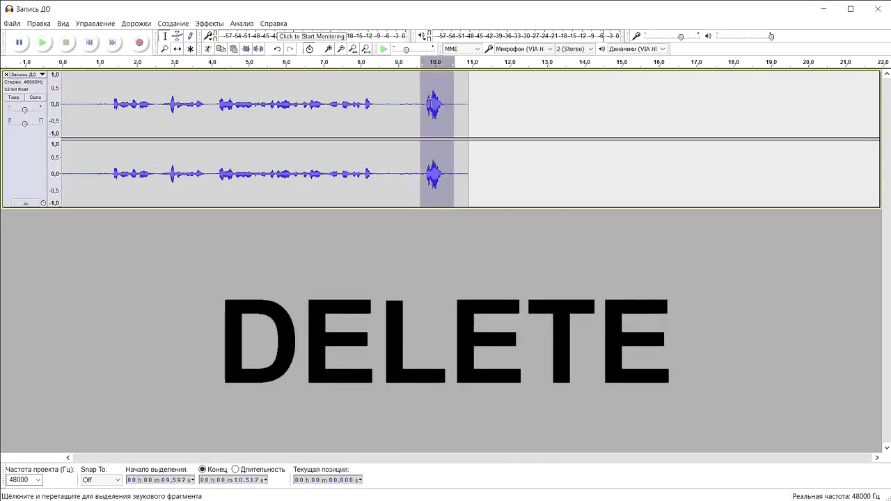
key("Delete")
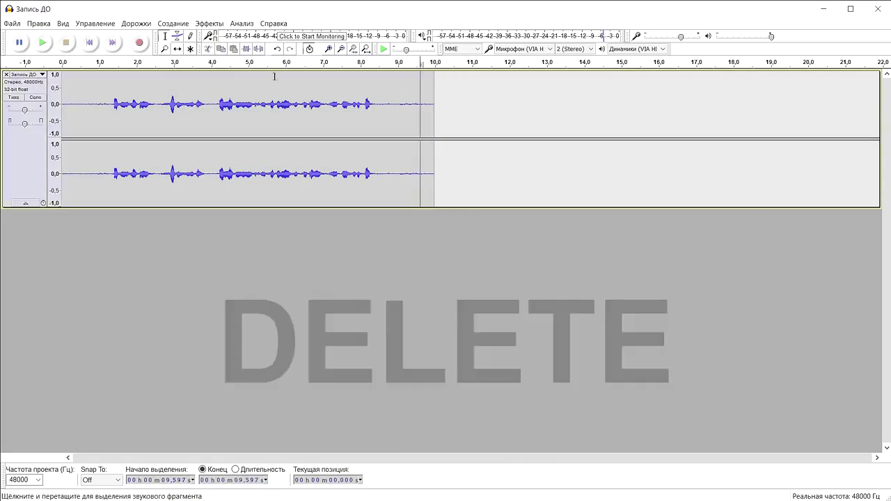
left_click(211, 24)
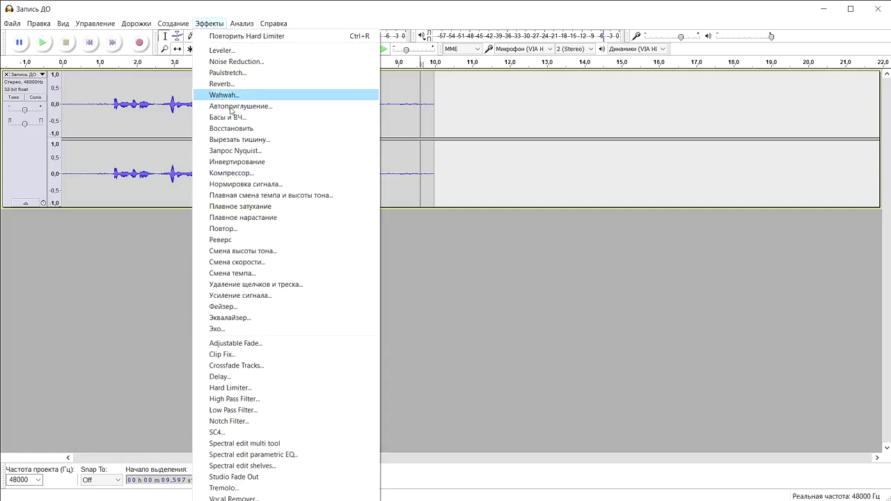
left_click(245, 184)
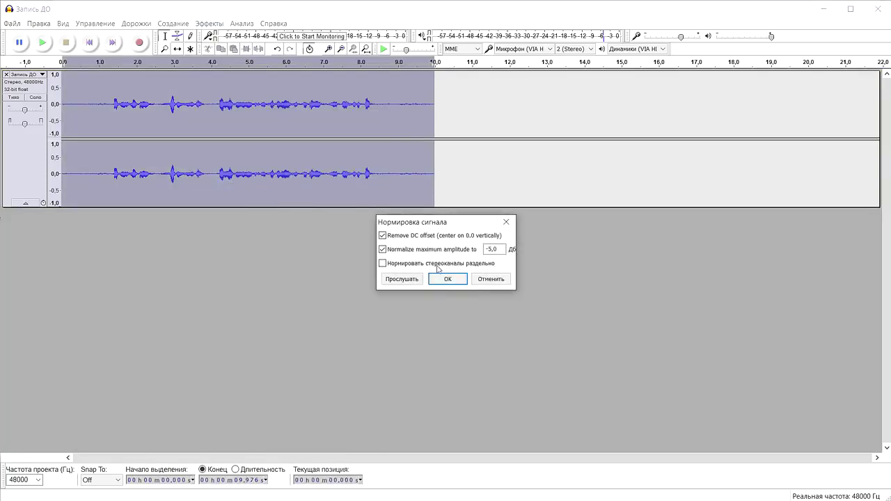
left_click(448, 279)
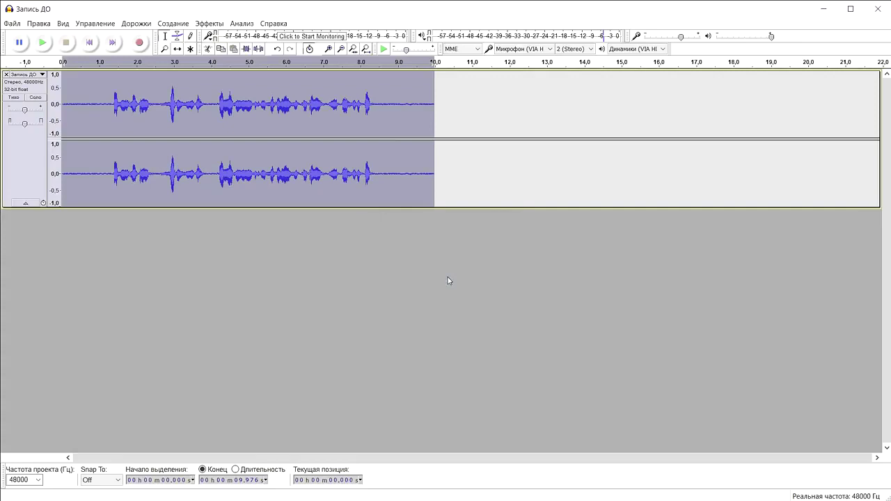
left_click(43, 42)
Step: Compress the whole track with a -12 dB threshold, -40 dB noise floor, 2:1 ratio, 0.20 s attack, 1.0 s release and make-up gain
left_click(210, 24)
left_click(231, 172)
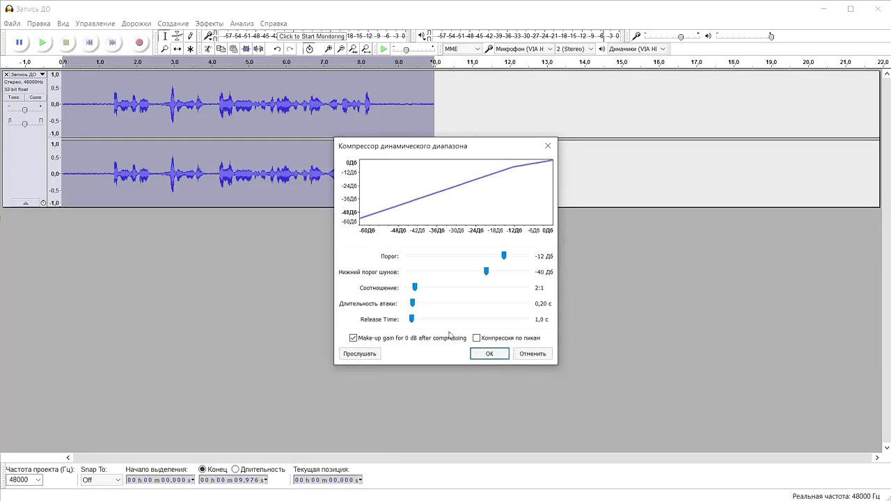
left_click(491, 354)
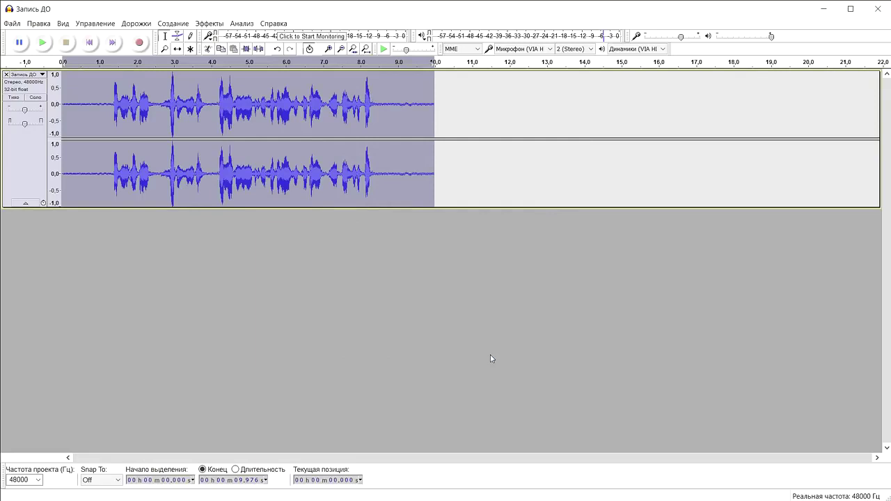
Step: Play the compressed track, and apply the graphic Equalizer to all of it with the curve boosting roughly 5000 to 10000 Hz
left_click(43, 43)
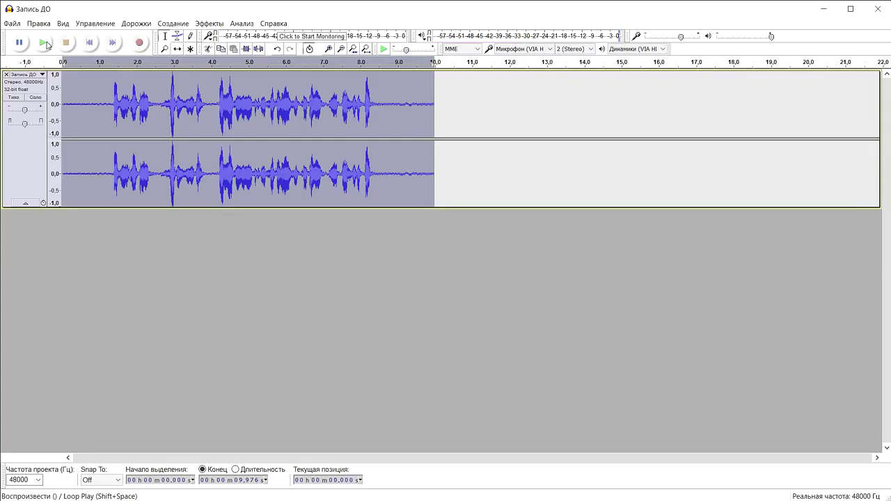
left_click(214, 25)
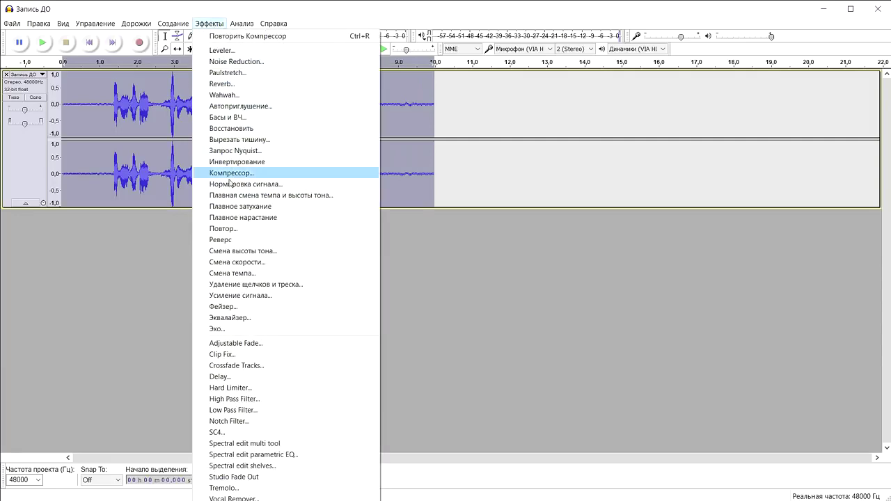
left_click(216, 319)
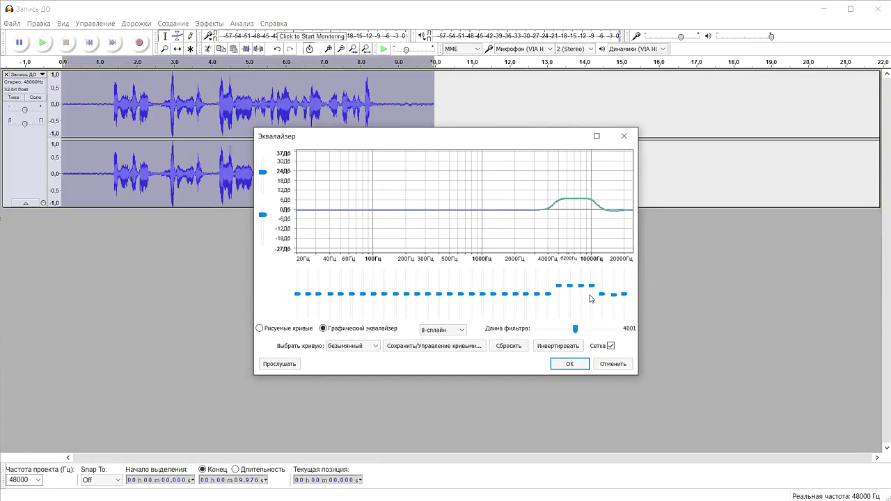
mouse_move(592, 287)
left_click(571, 364)
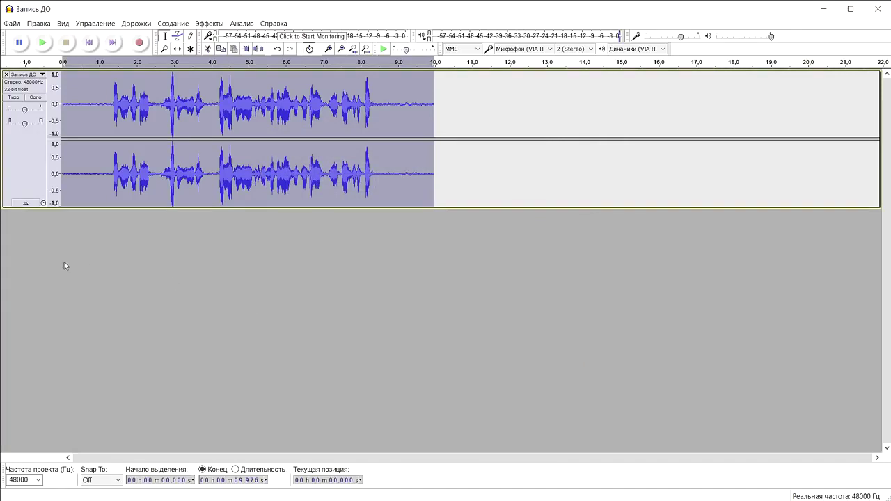
Step: Listen to the equalized track and to the background noise between about 0.2 and 1.1 s
left_click(49, 46)
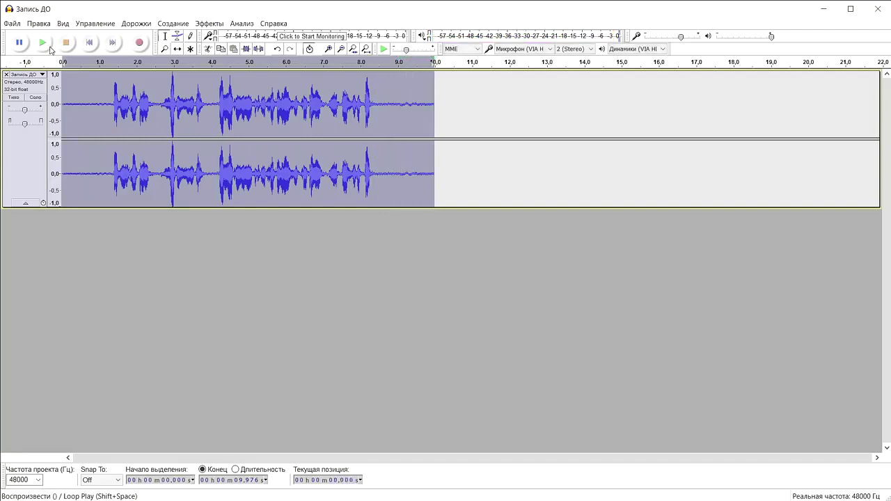
left_click(87, 259)
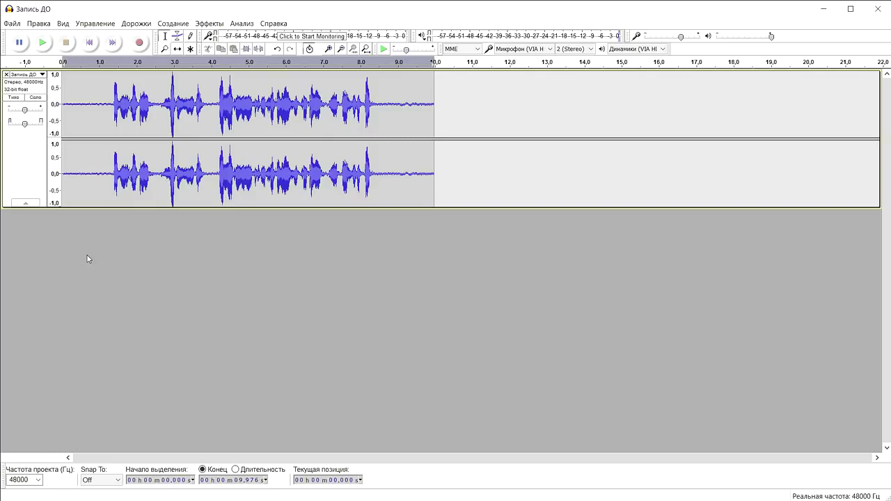
left_click_drag(104, 109, 71, 109)
left_click(42, 42)
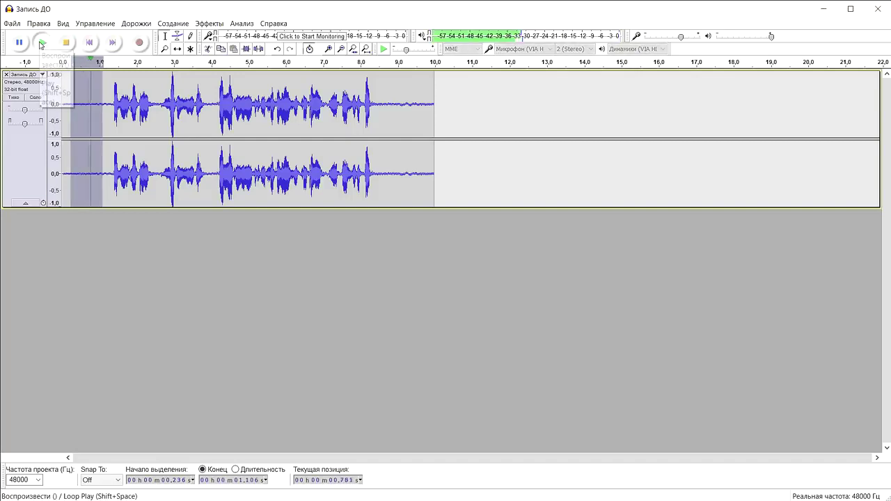
left_click(251, 304)
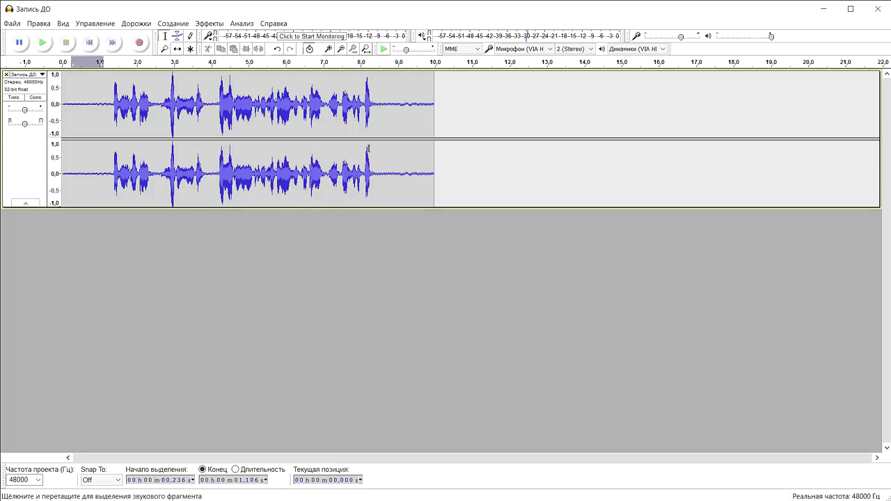
Step: Play the background noise between about 8.5 and 9.8 s, and capture it as the Noise Reduction profile
left_click_drag(380, 104, 427, 106)
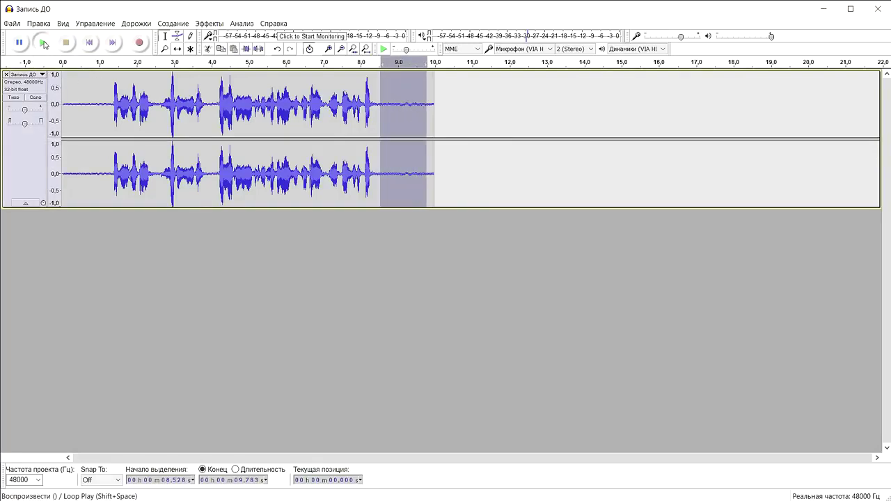
left_click(42, 42)
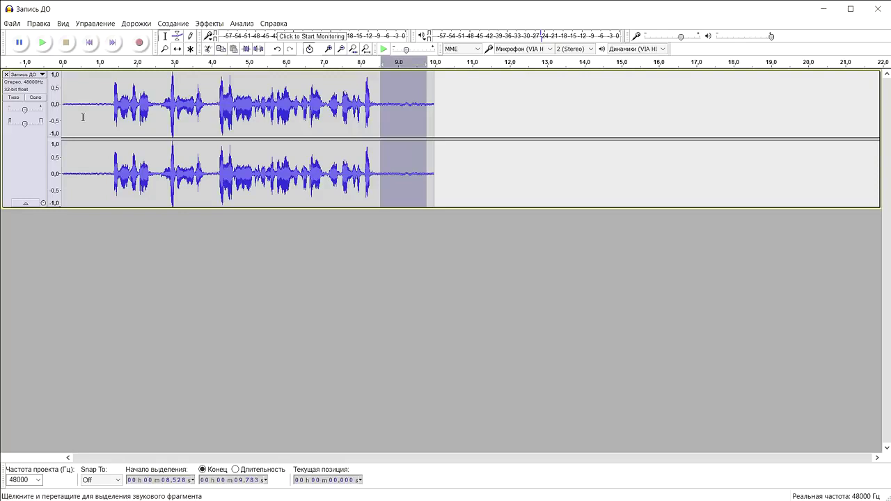
left_click(215, 23)
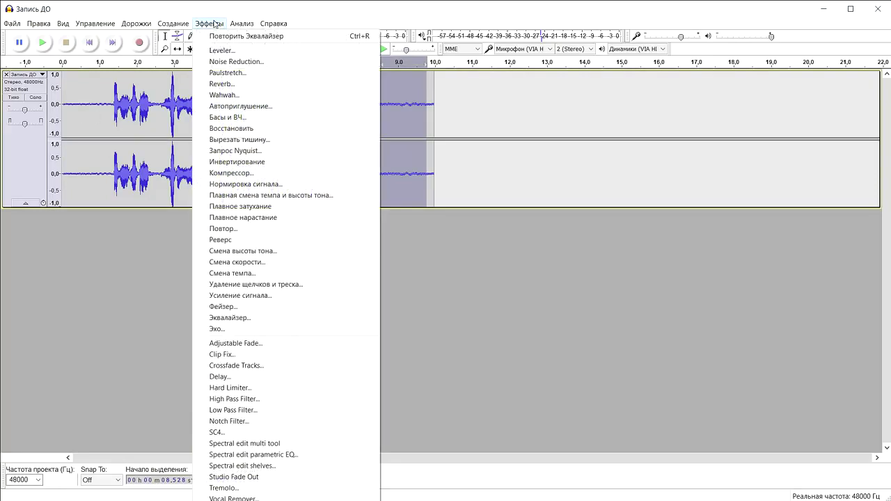
left_click(219, 64)
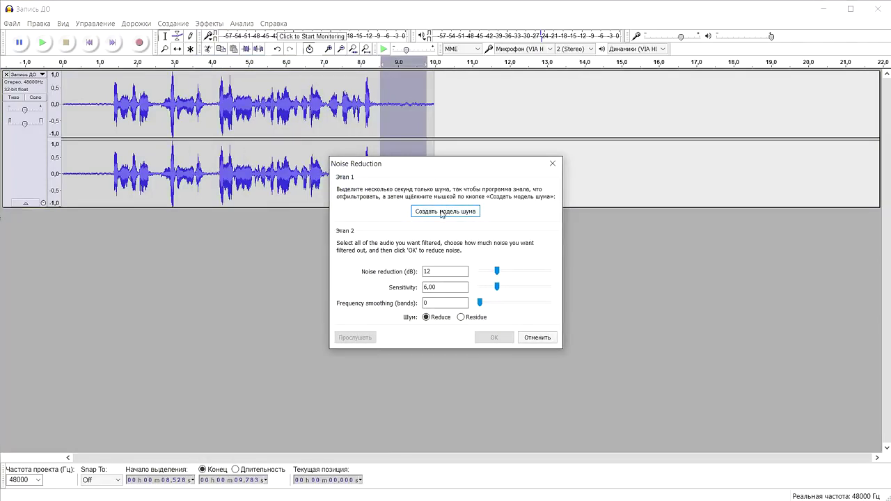
left_click(443, 212)
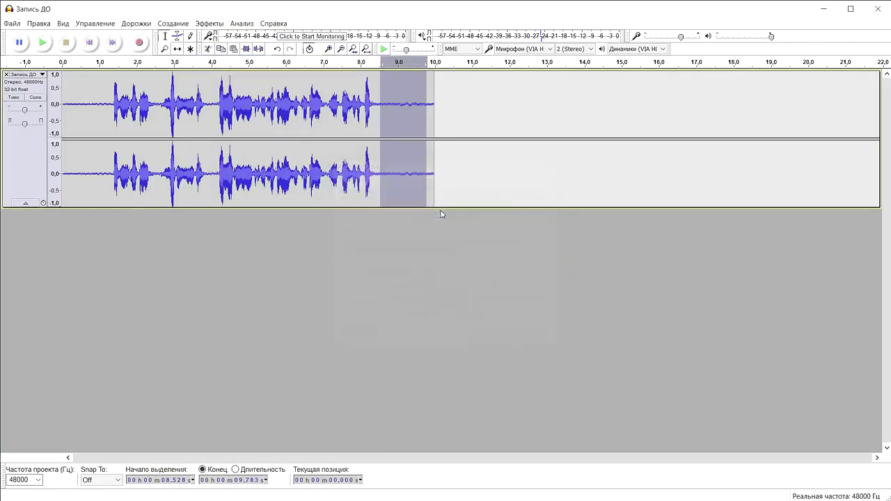
Step: Apply Noise Reduction to the whole track with 12 dB reduction, sensitivity 6.00 and frequency smoothing 0
left_click(254, 151)
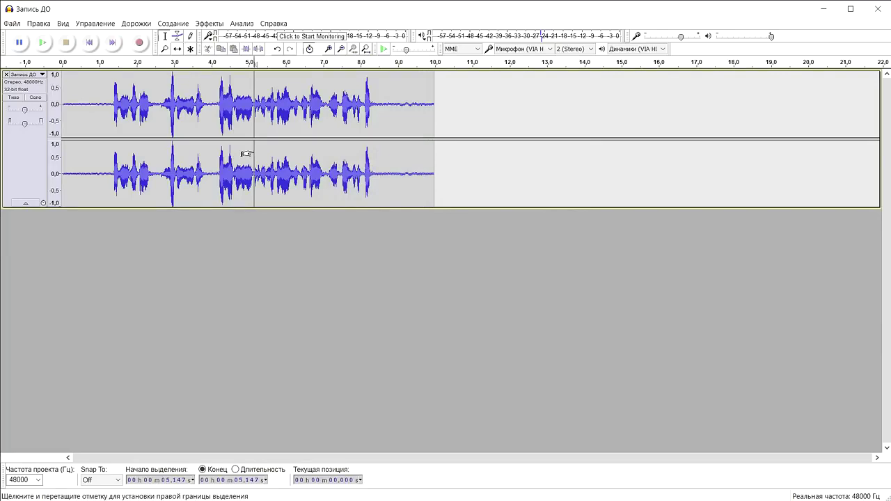
key("ctrl+a")
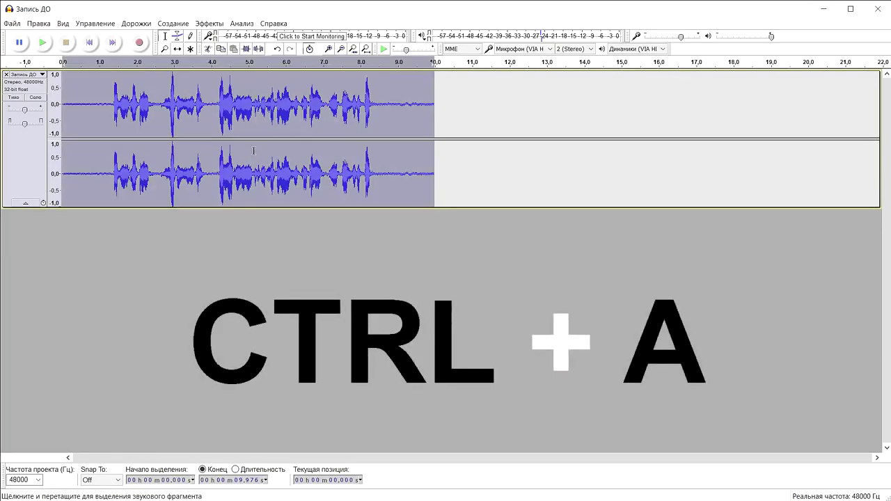
left_click(209, 23)
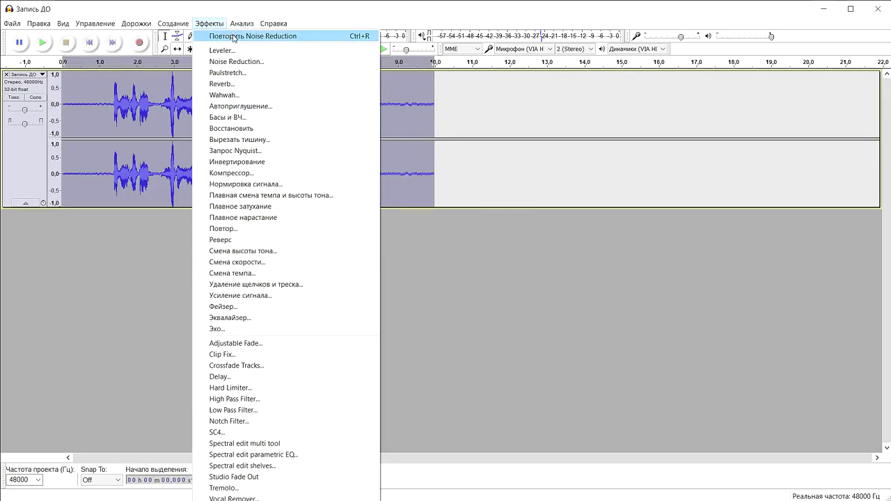
left_click(233, 37)
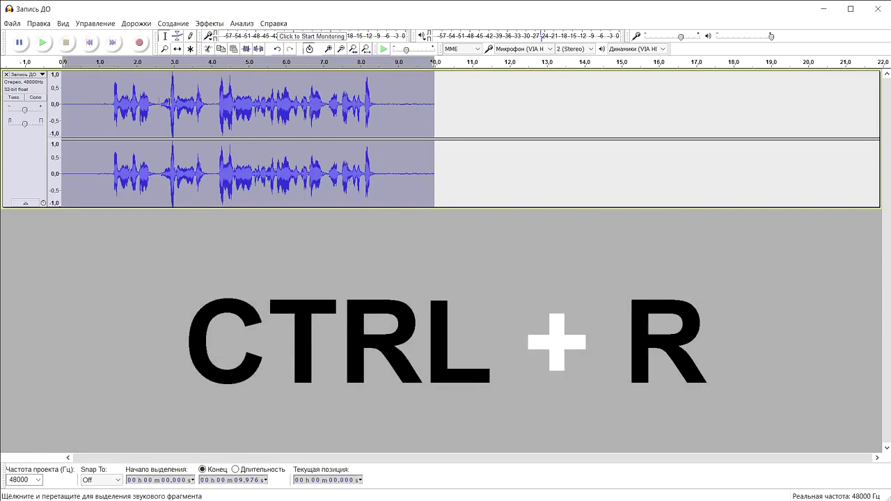
Step: Play the remaining noise between about 8.6 and 9.7 s, and capture it as a new Noise Reduction profile
mouse_move(382, 103)
left_mouse_down()
mouse_move(427, 104)
mouse_move(381, 104)
left_mouse_up()
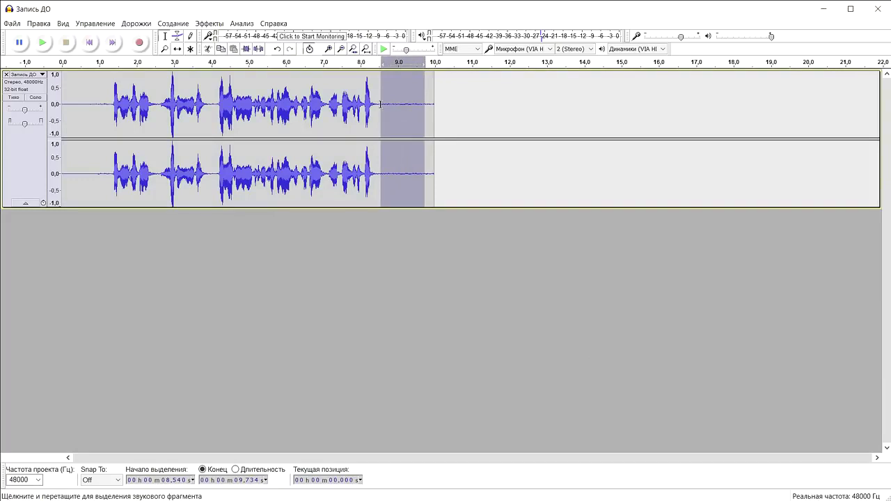
mouse_move(380, 104)
left_mouse_down()
mouse_move(412, 103)
mouse_move(382, 104)
left_mouse_up()
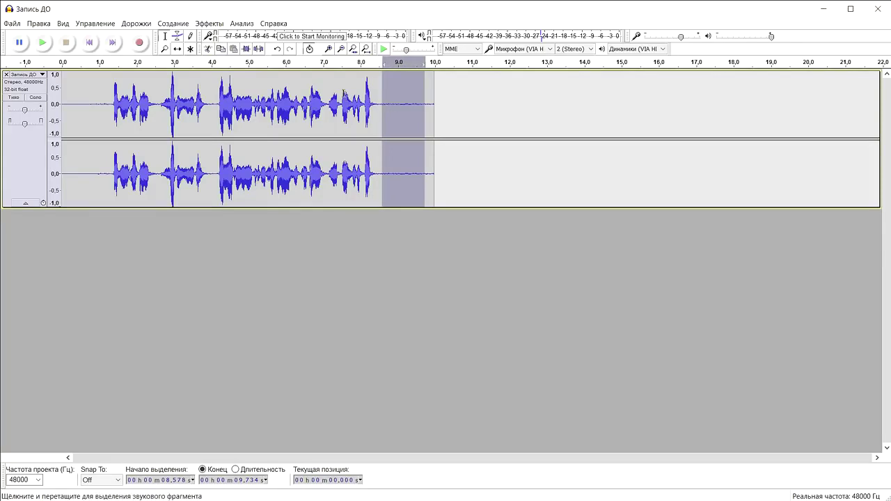
left_click(42, 43)
left_click(209, 23)
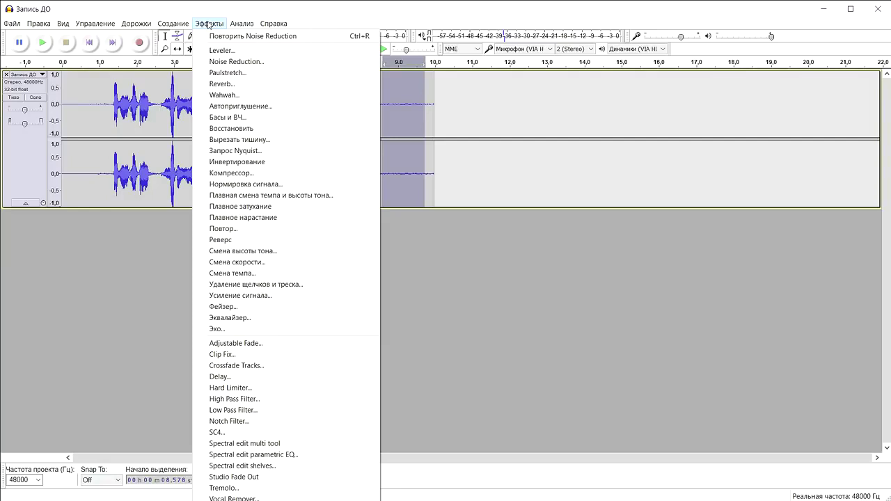
left_click(226, 63)
left_click(449, 212)
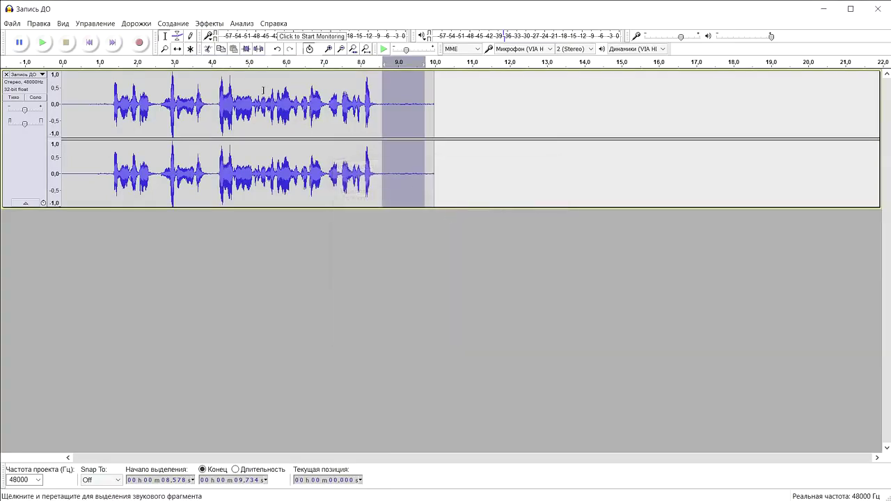
Step: Repeat Noise Reduction on the whole track using the newly captured noise profile
left_click(207, 81)
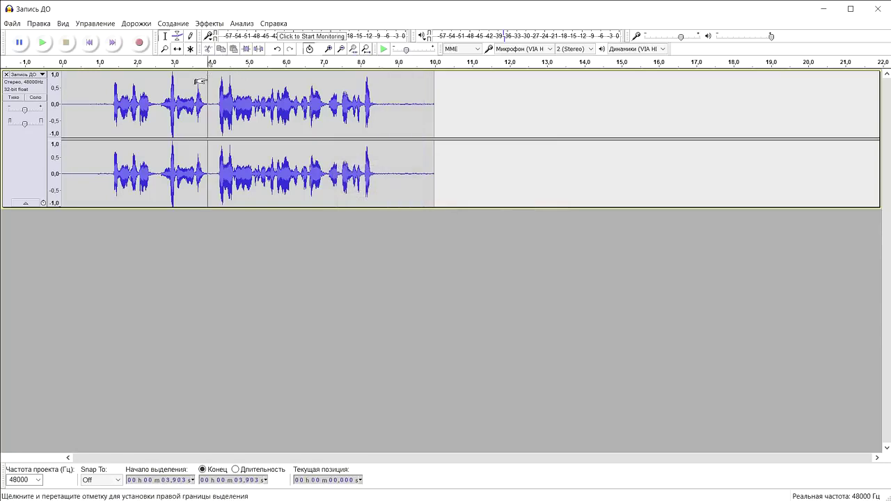
key("ctrl+a")
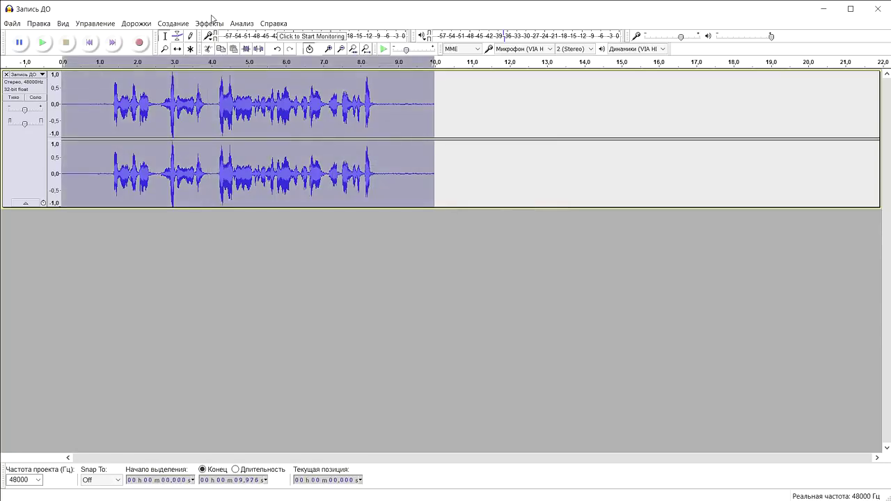
left_click(211, 23)
left_click(224, 35)
Step: Listen to the pause between about 8.7 and 9.7 s, and to the track from about 0.15 s
left_click(392, 105)
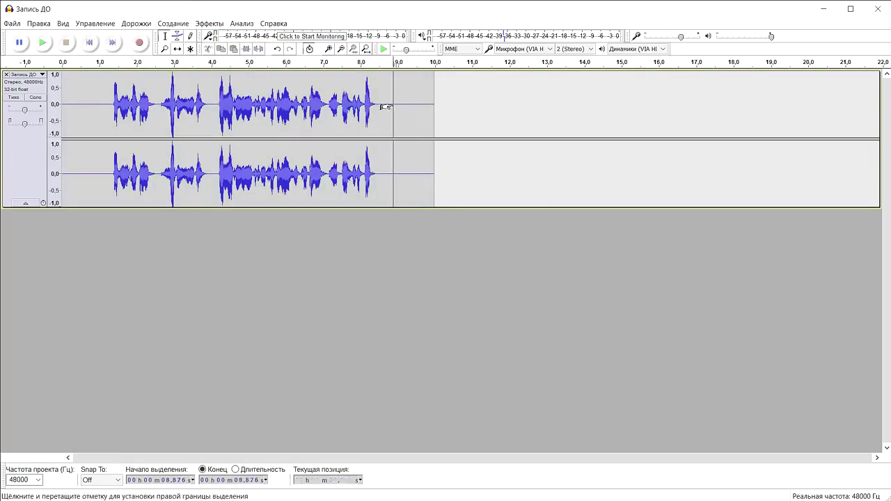
left_click_drag(426, 103, 387, 105)
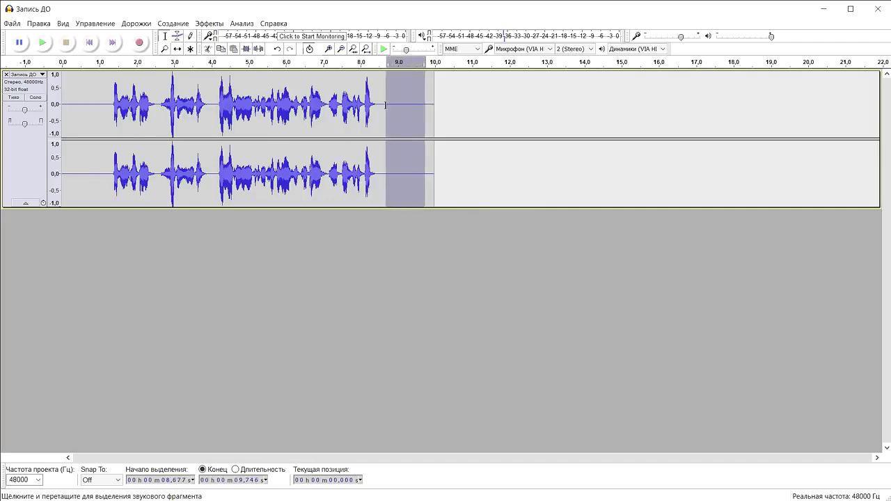
left_click(49, 46)
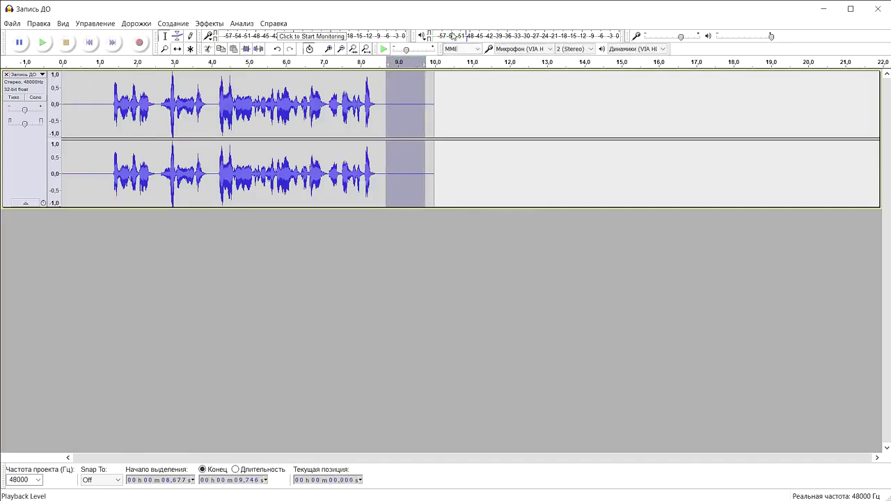
left_click(98, 128)
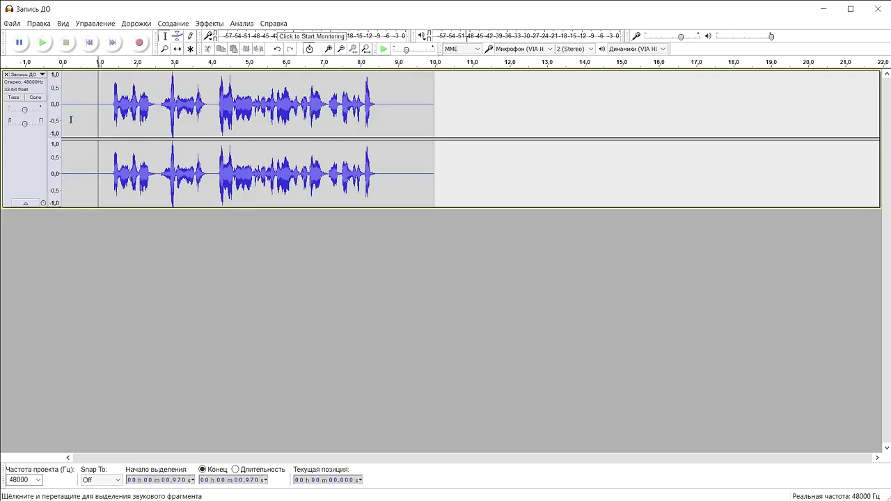
left_click(67, 118)
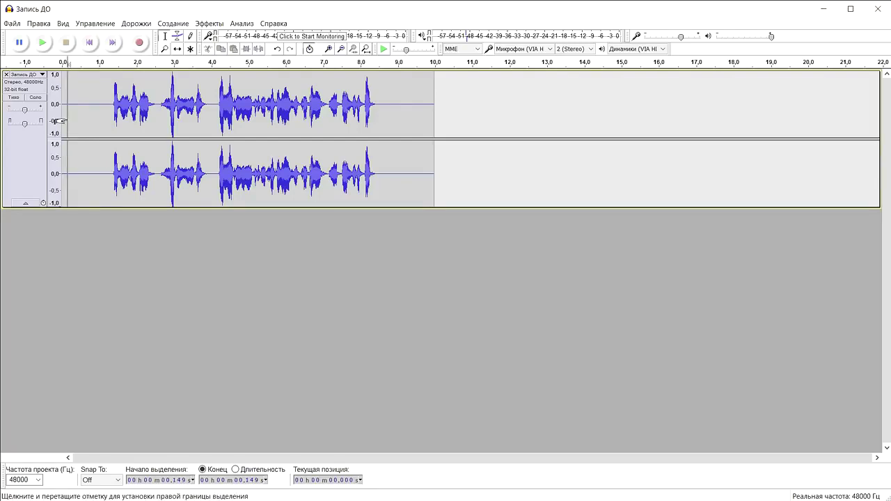
left_click(45, 47)
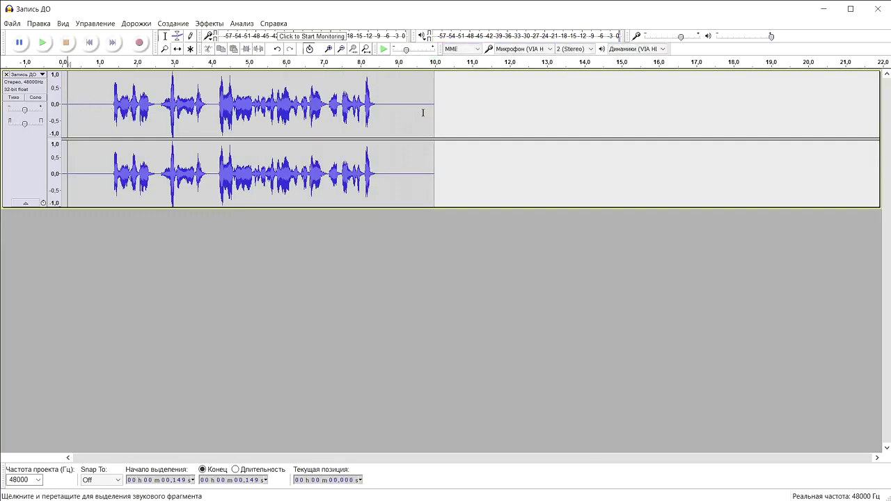
Step: Examine the waveform of the opening pause up close between about 0.5 and 0.7 s, and return to the full-track view
left_click(328, 48)
left_click(328, 49)
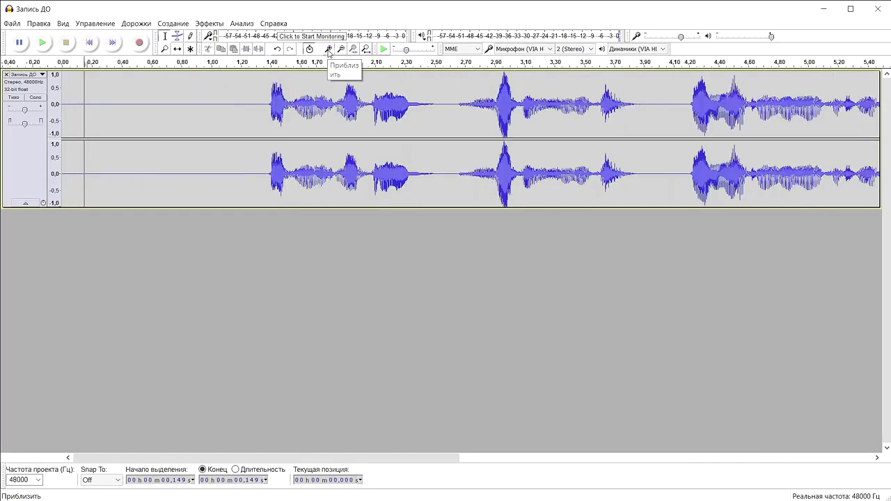
left_click(328, 49)
left_click_drag(211, 107, 278, 106)
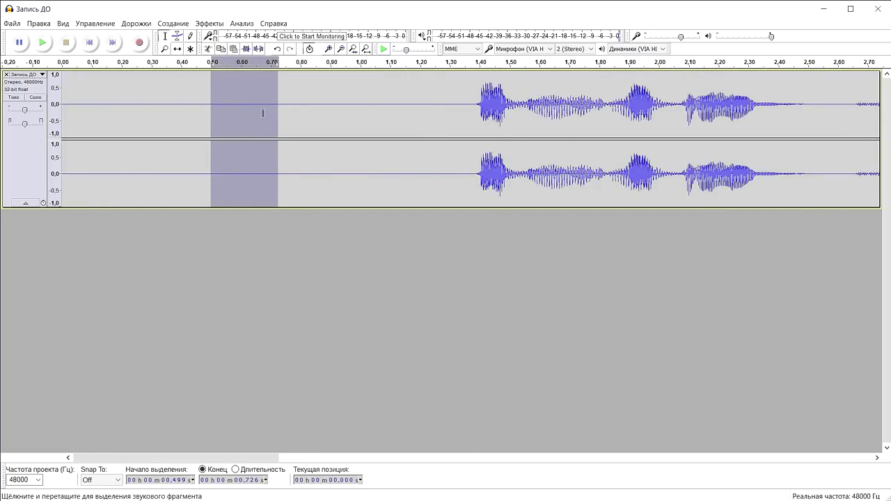
left_click(341, 50)
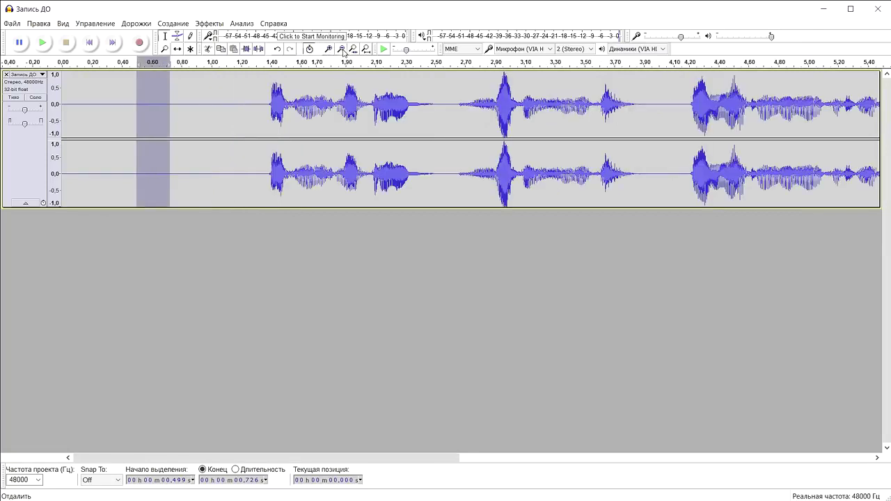
left_click(342, 50)
left_click(342, 50)
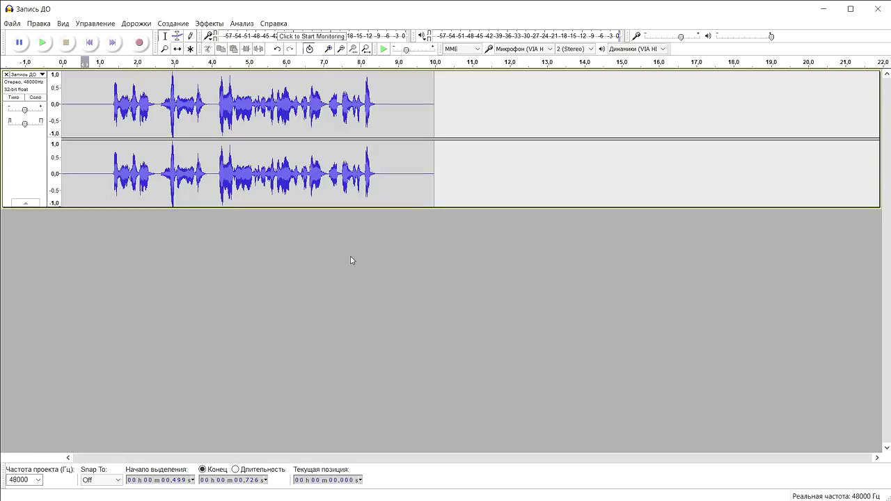
Step: Play the speech fragment with the tall peak between about 2.6 and 3.4 s
left_click_drag(161, 100, 192, 101)
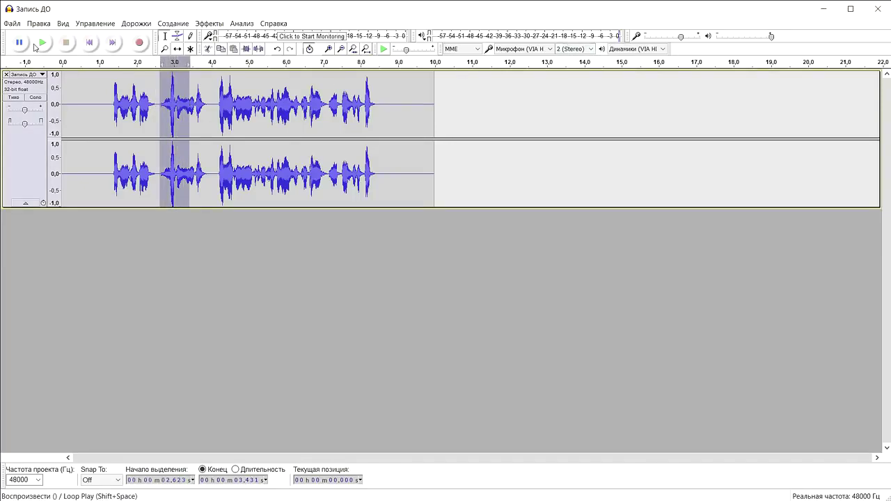
left_click(43, 43)
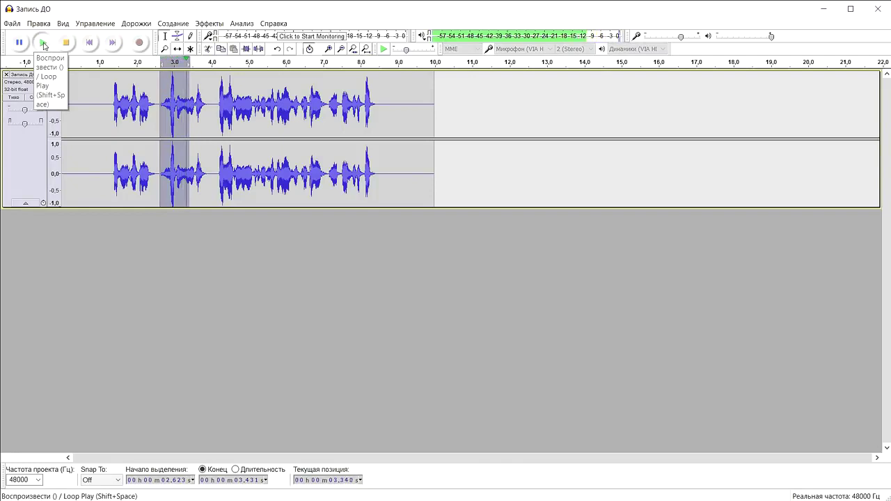
Step: Normalize the whole track to a maximum amplitude of -2 dB and play the result
left_click(208, 242)
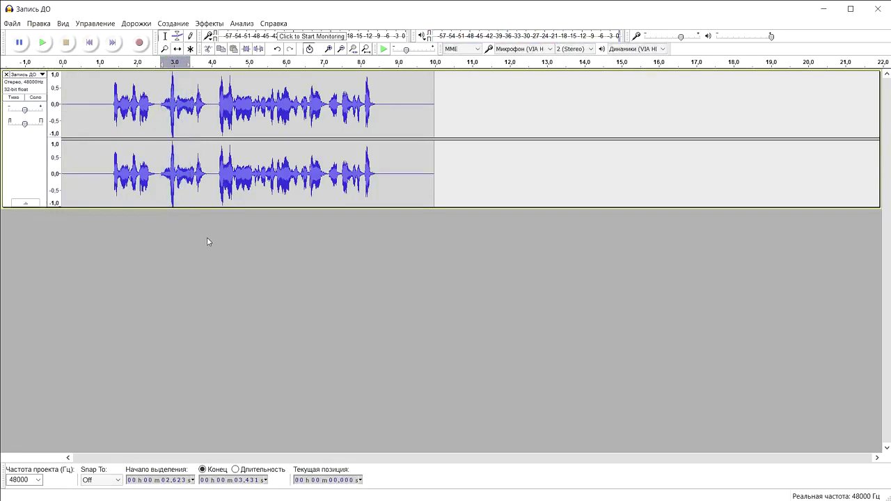
left_click(211, 126)
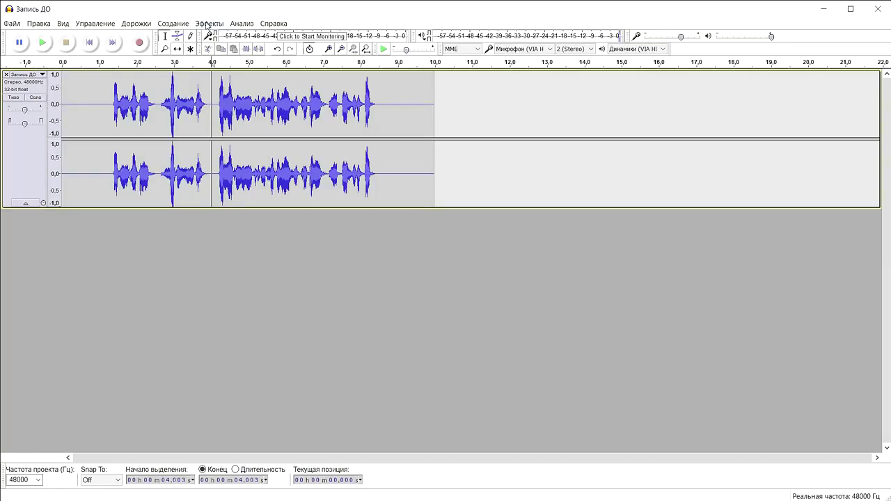
left_click(207, 24)
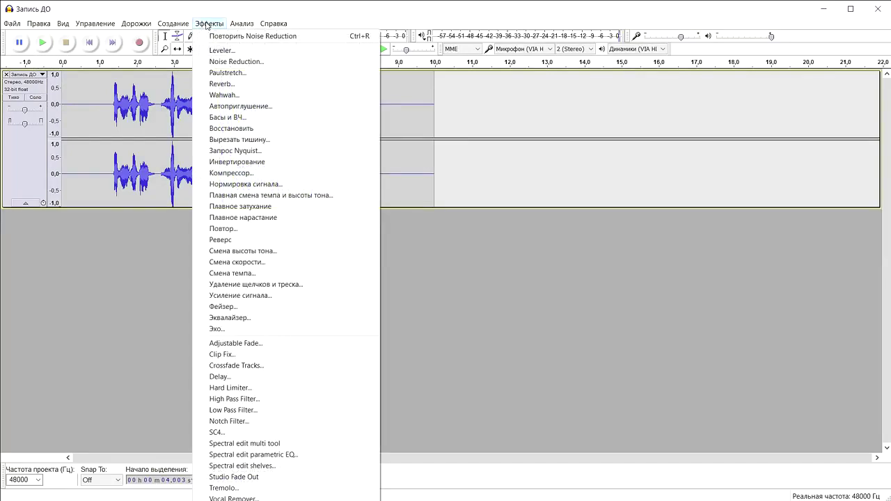
left_click(237, 183)
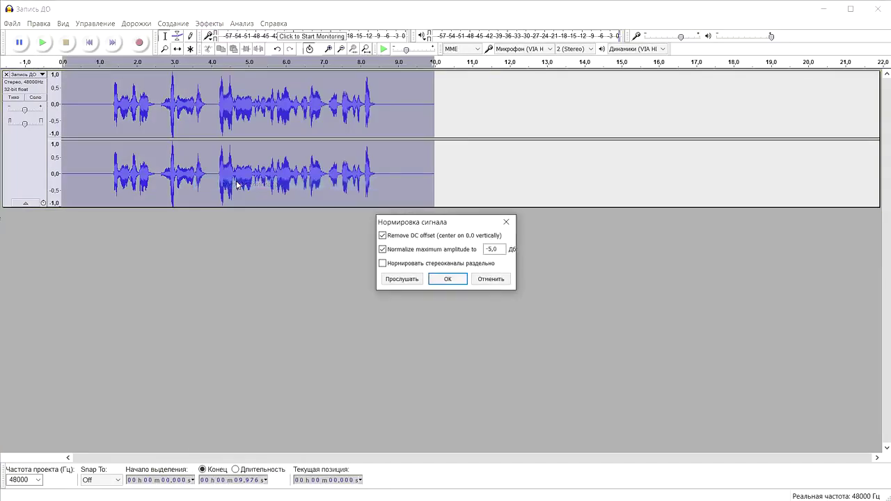
left_click(490, 249)
type("1")
key("BackSpace")
type("2")
left_click(449, 279)
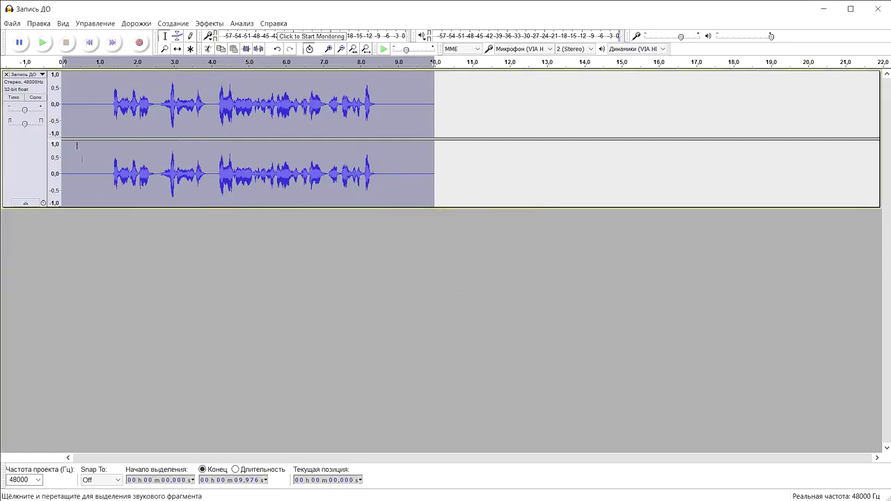
left_click(42, 44)
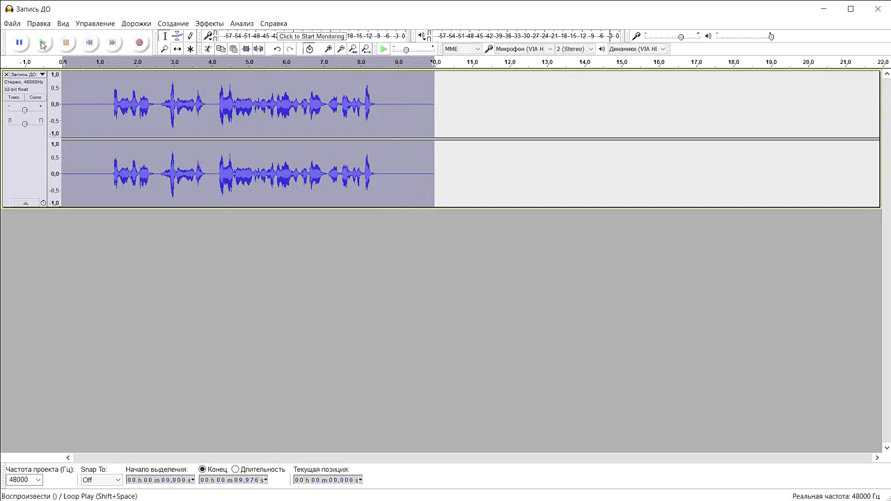
left_click(116, 249)
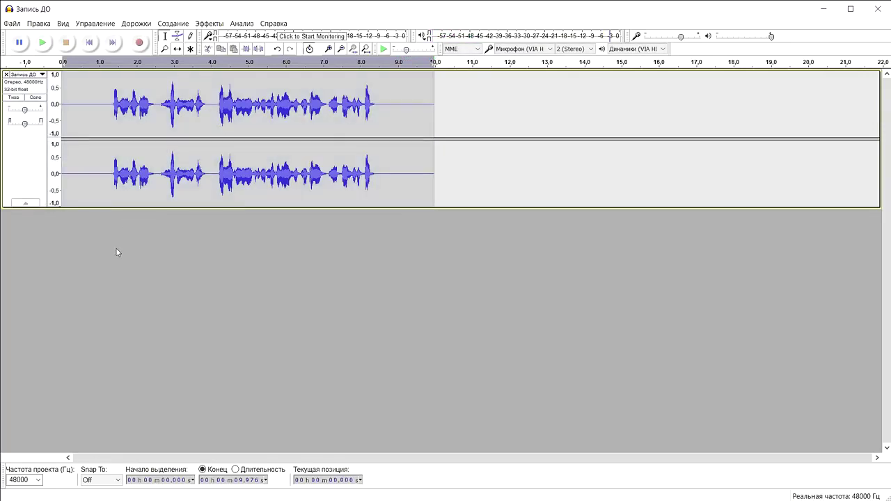
Step: Start an audio export named "Запись ПОСЛЕ" with MP3 as the file type in the folder "Урок по обработке звука"
left_click(12, 23)
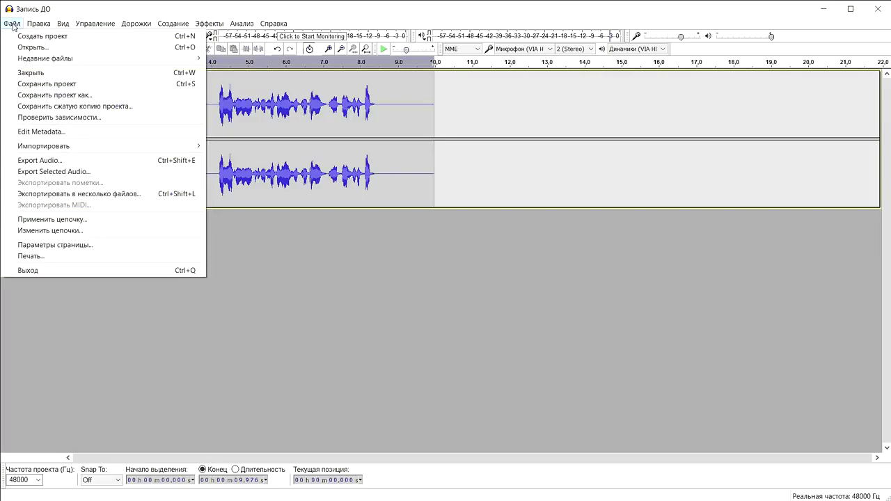
left_click(42, 162)
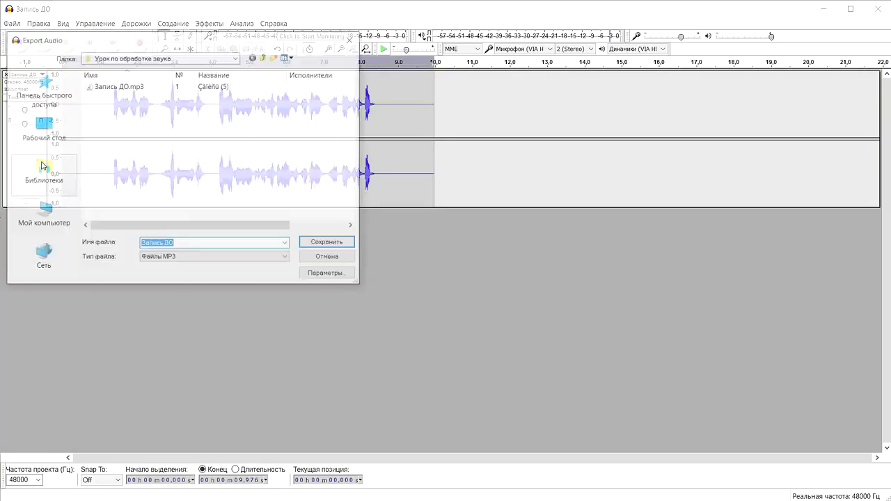
left_click(175, 245)
key("BackSpace")
key("BackSpace")
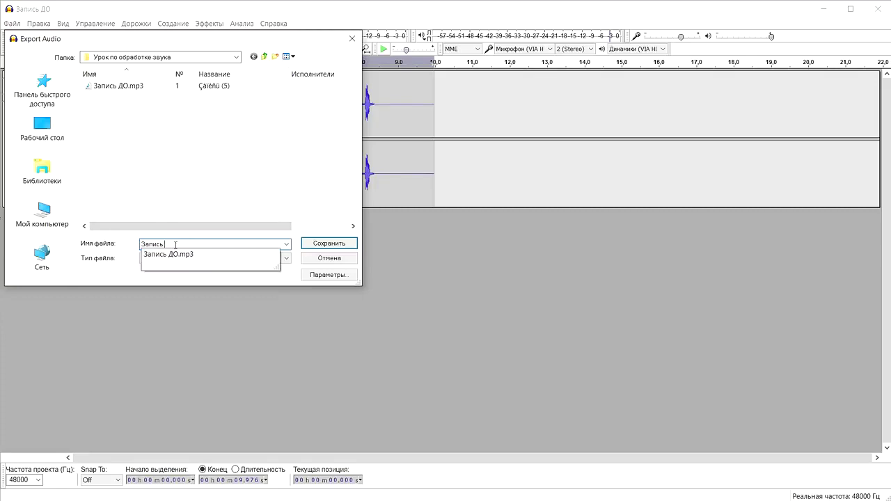
type("ПОСЛЕ")
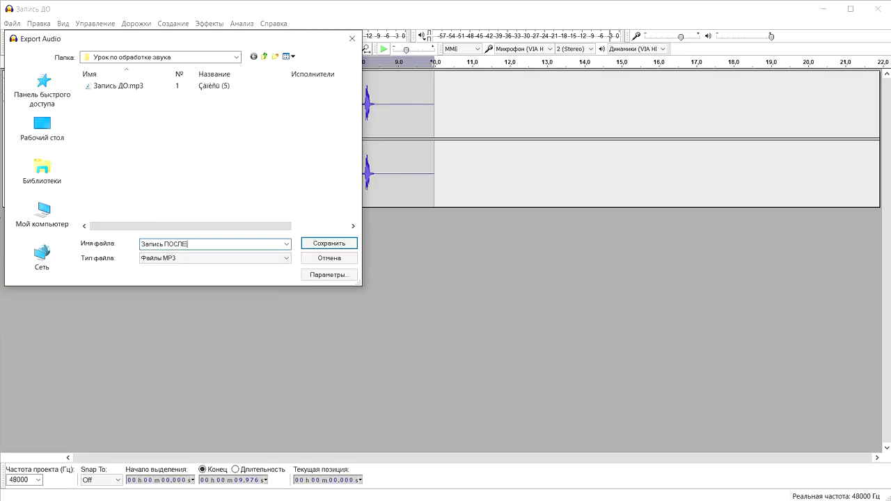
left_click(200, 259)
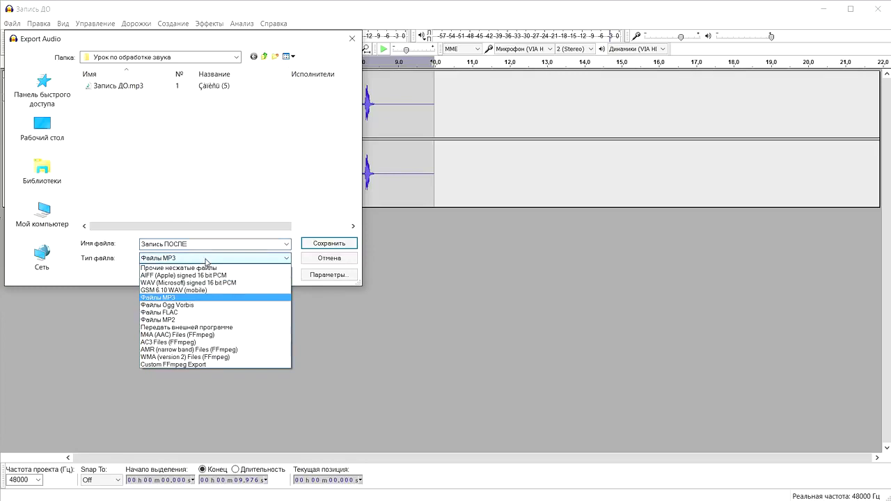
left_click(171, 299)
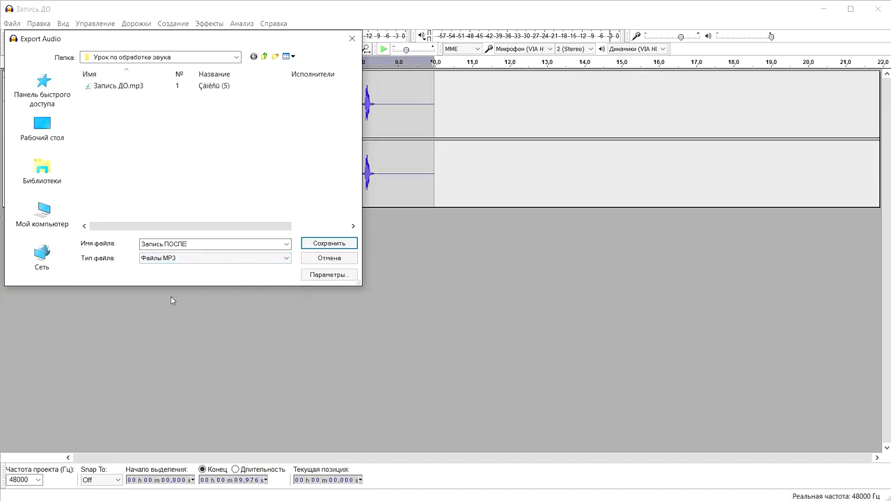
Step: Set the MP3 export quality to 320 Кбит/с and save the file with the existing metadata
left_click(338, 275)
left_click(419, 245)
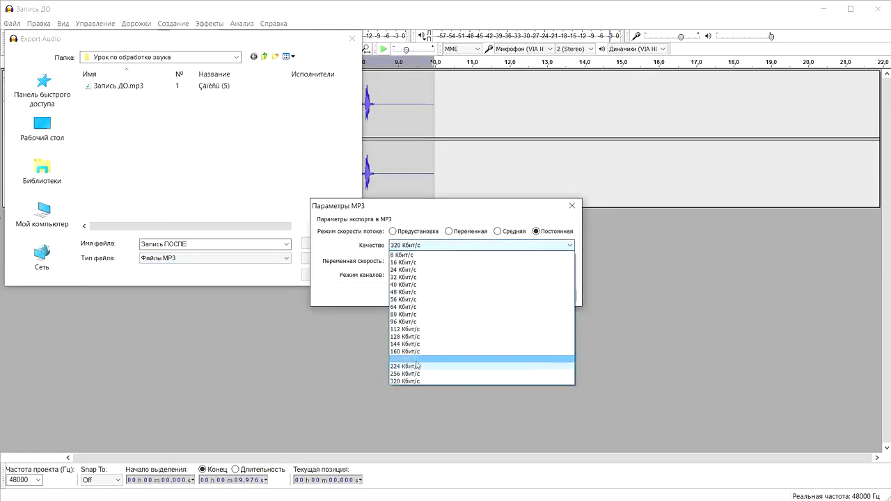
left_click(396, 382)
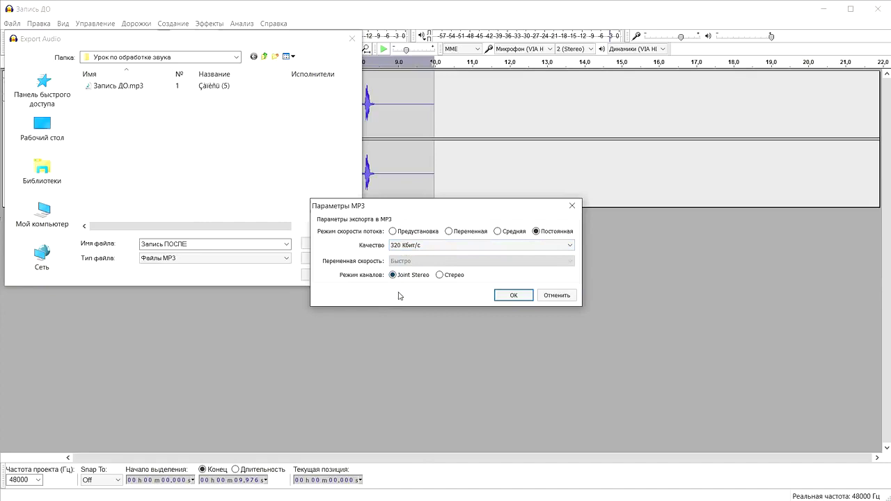
left_click(512, 295)
left_click(328, 244)
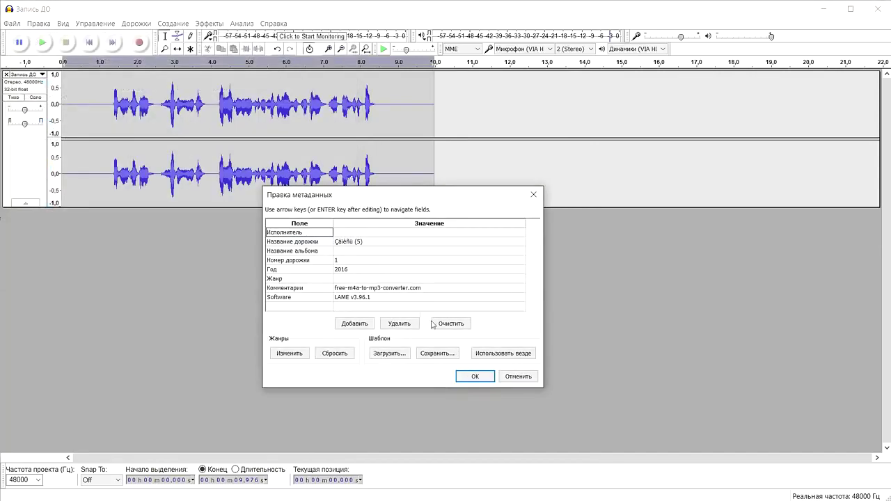
left_click(474, 376)
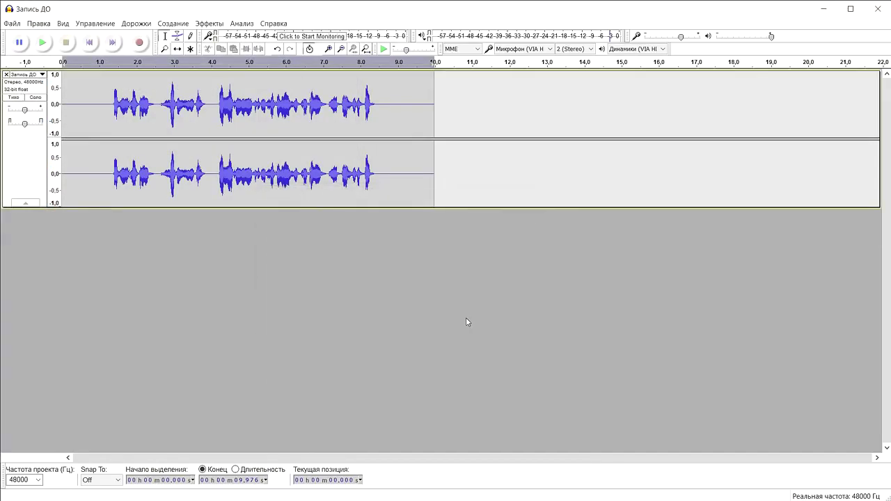